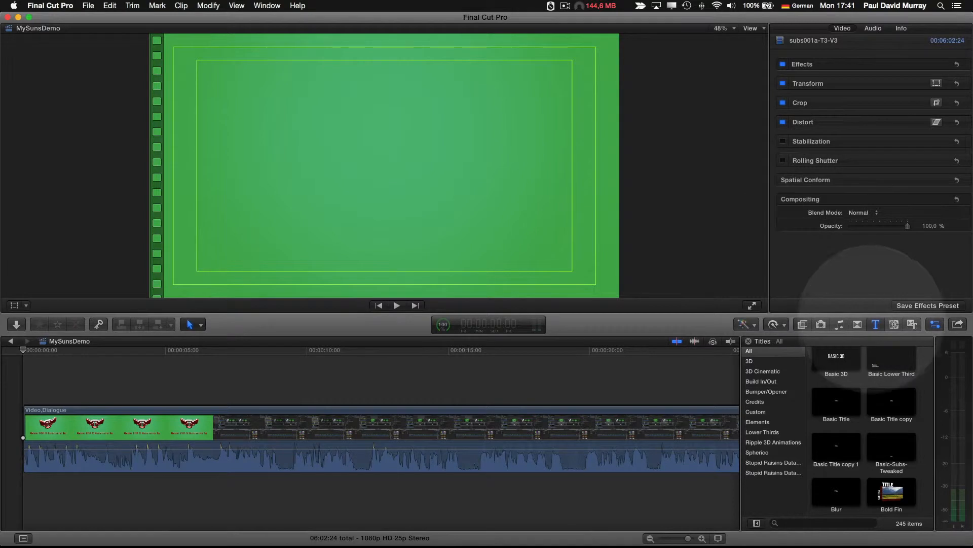
Step: Show the Lower Thirds titles and select the Information Bar title
left_click(875, 325)
left_click(876, 324)
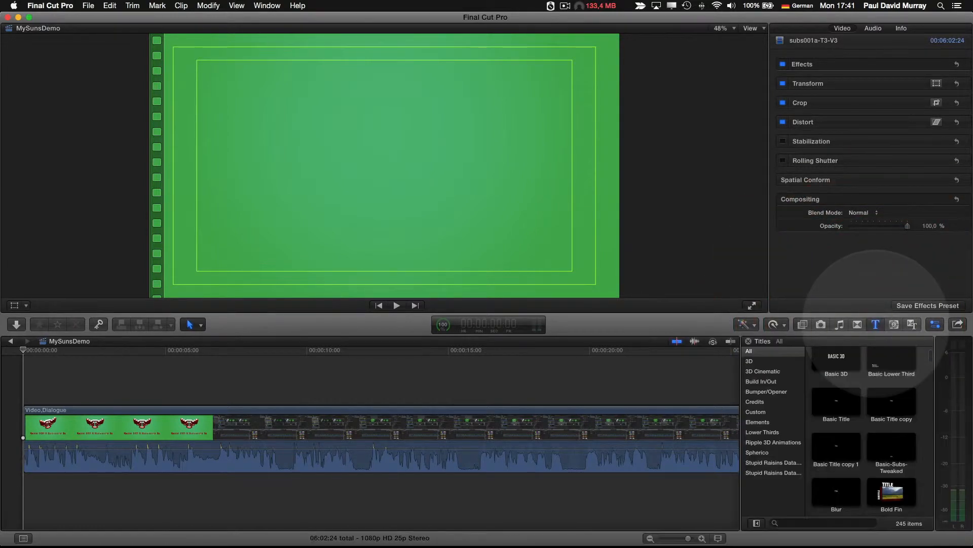
left_click(849, 270)
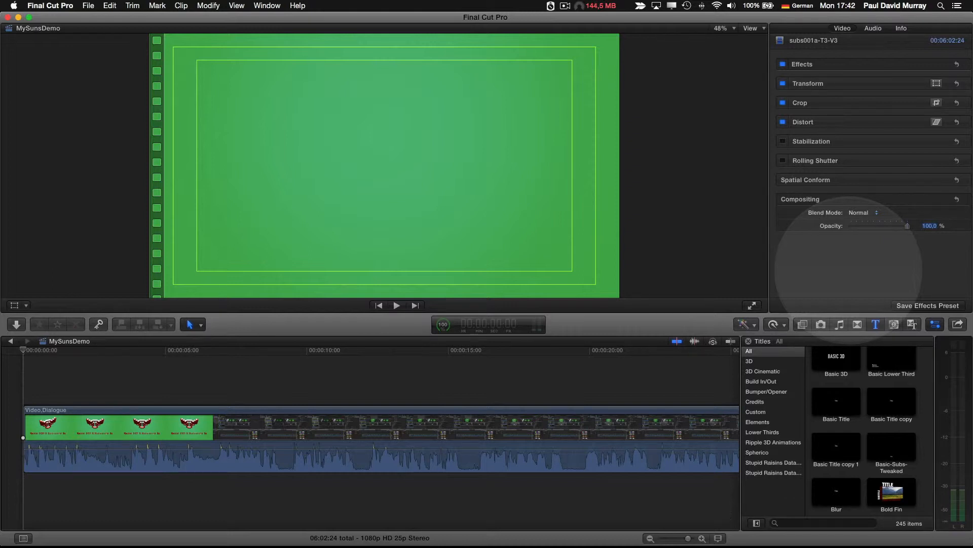
key("super+2")
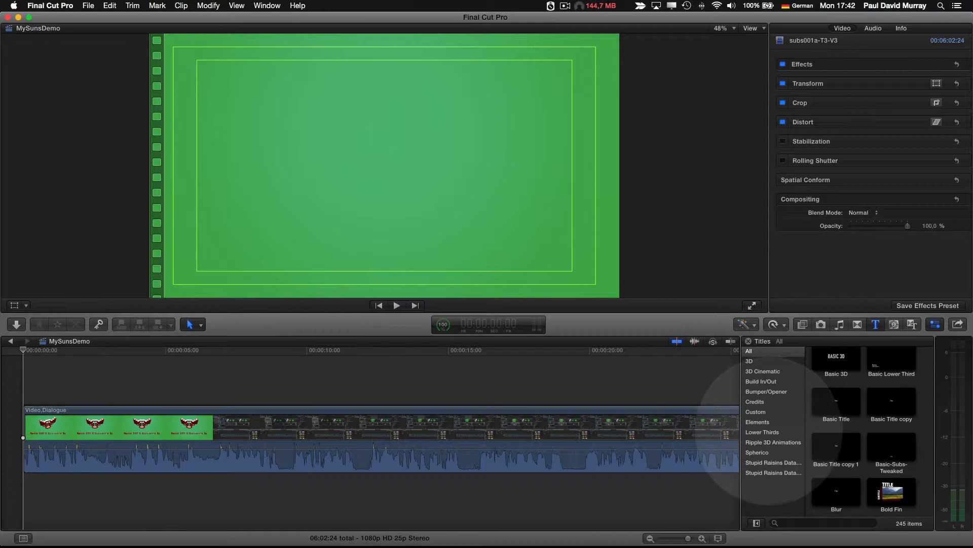
left_click(763, 432)
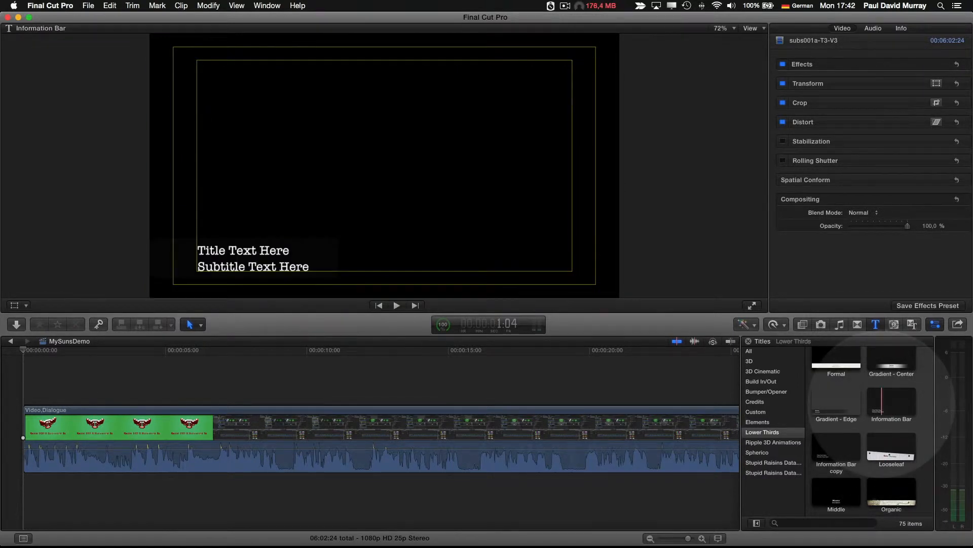
left_click(882, 401)
key("super+2")
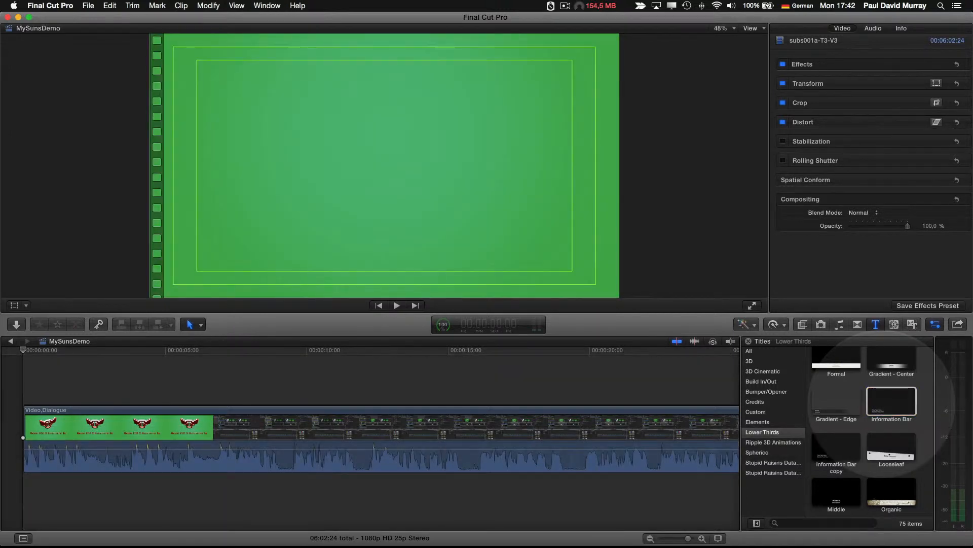
Step: Play through the green intro and step the playhead to 6:24, where the screen recording footage begins
key("space")
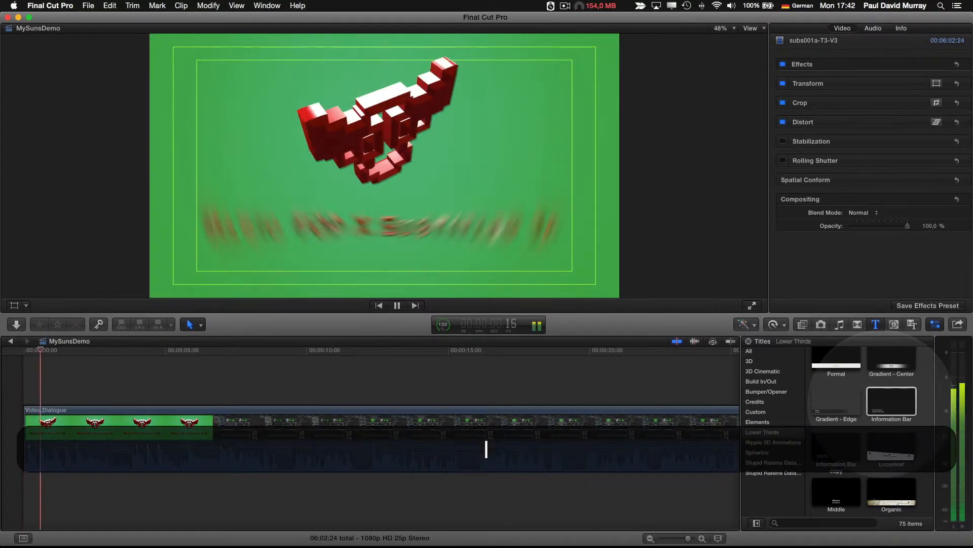
key("space")
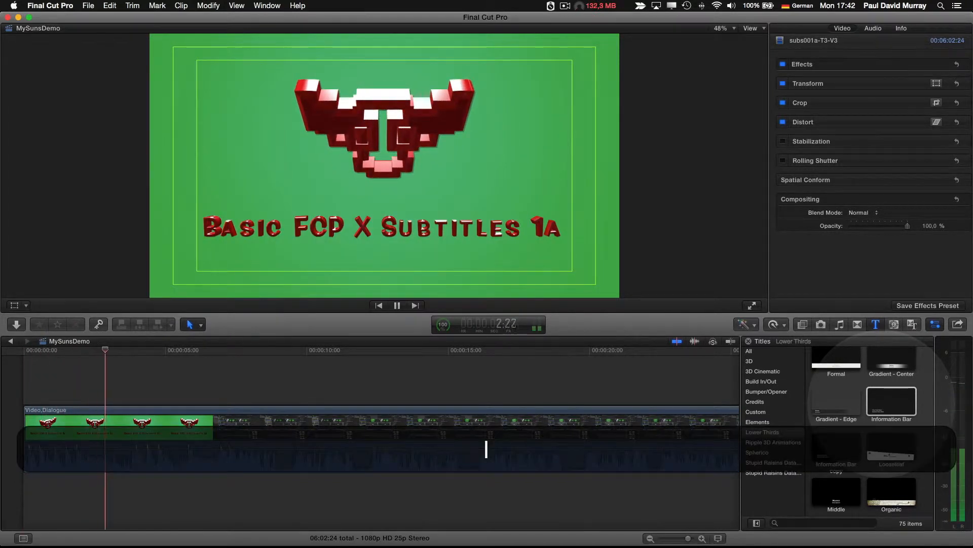
key("Left")
key("Left")
key("Left")
key("Left")
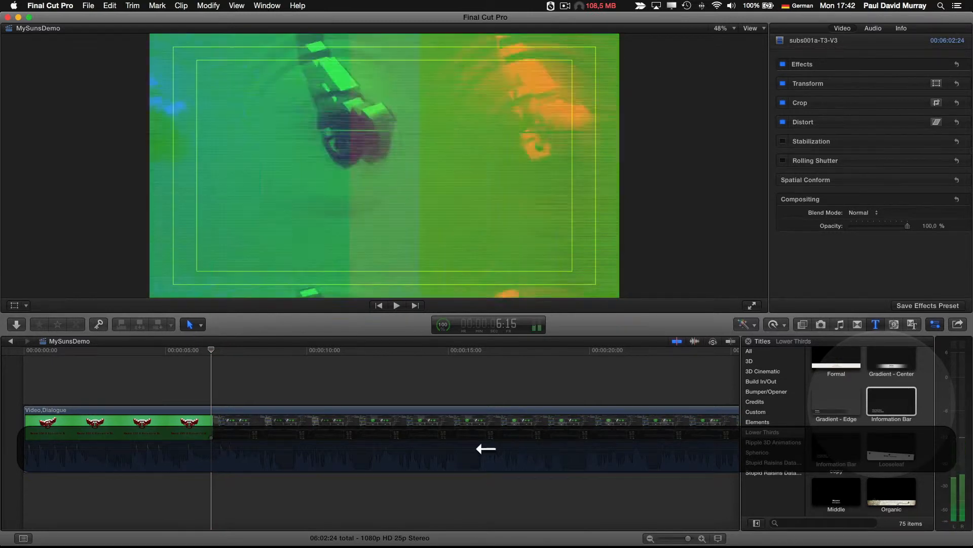
key("Right")
key("Right")
key("Right")
key("Right")
key("Right")
key("Right")
key("Right")
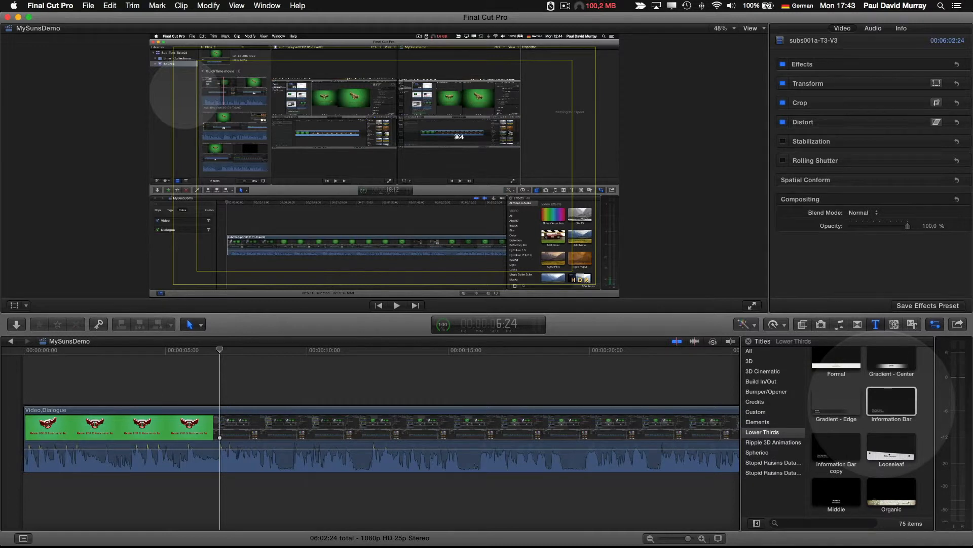
Step: Connect the Information Bar title above the footage at the playhead and show the project's roles in the timeline index
left_click(882, 405)
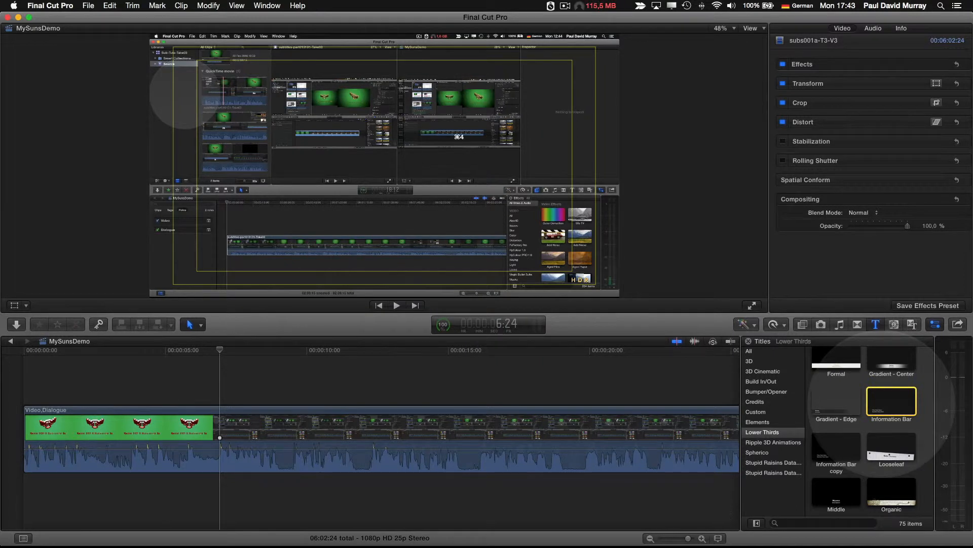
key("q")
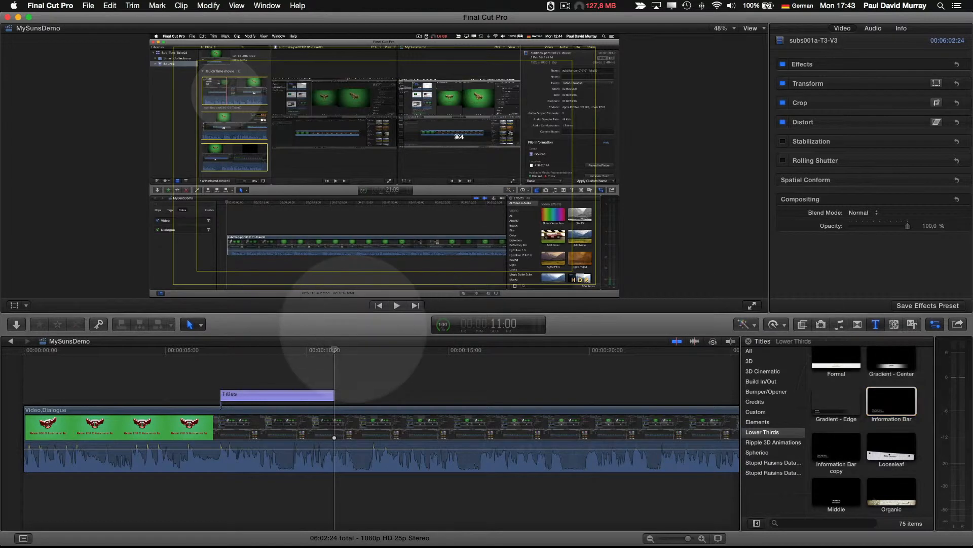
left_click(242, 395)
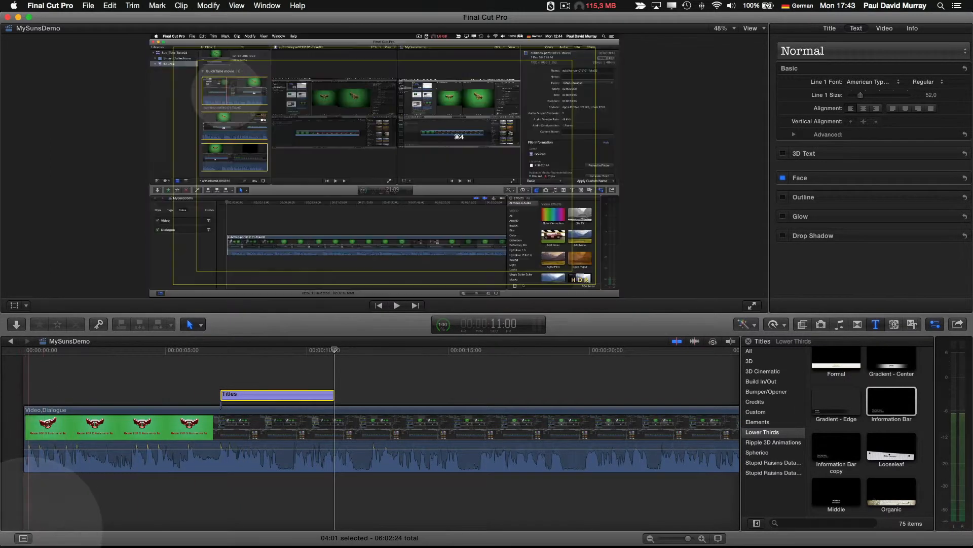
left_click(23, 538)
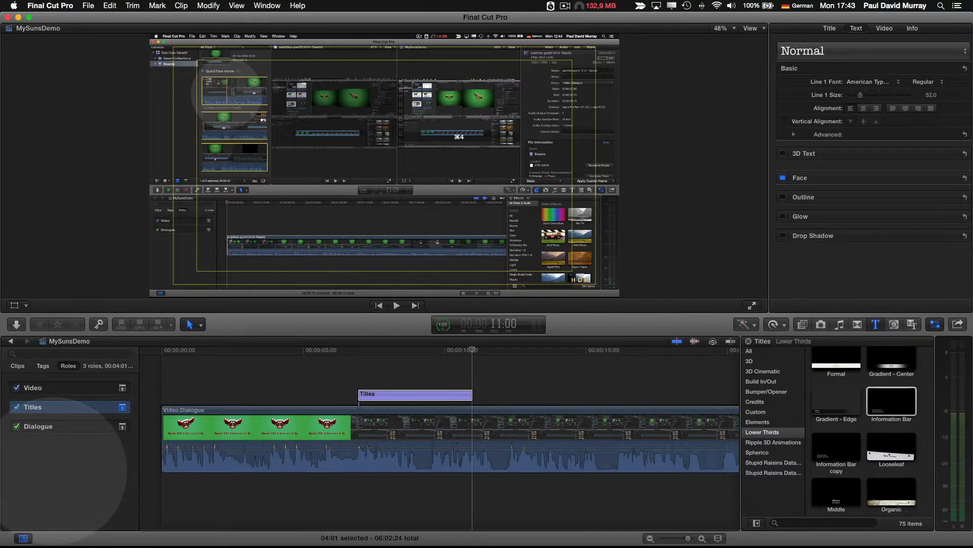
Step: Undo the insertion of the Information Bar title and redo it
key("super")
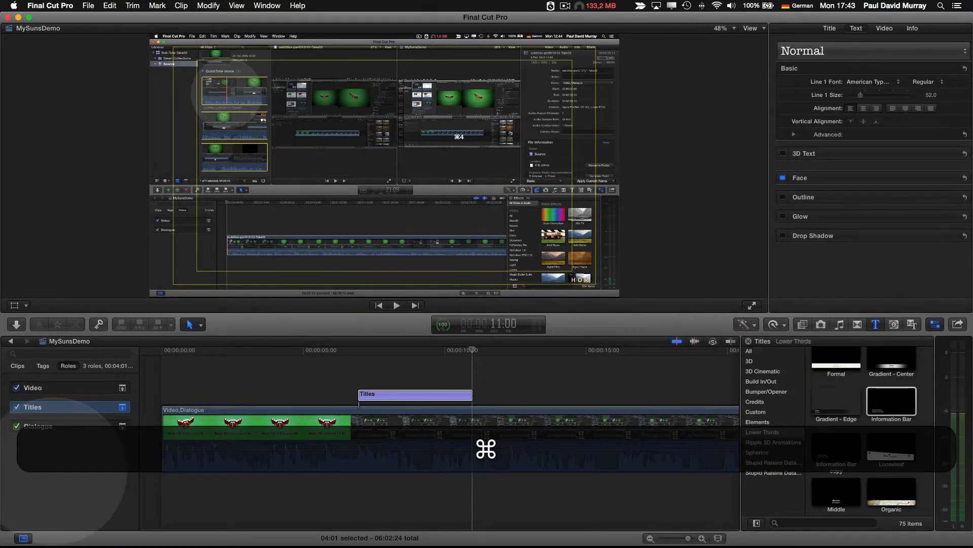
key("super+z")
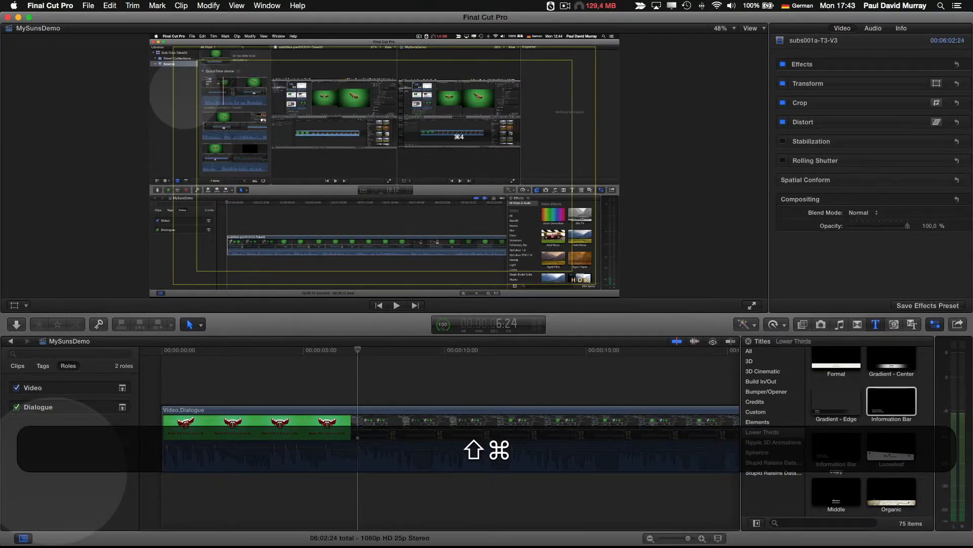
key("super+shift+z")
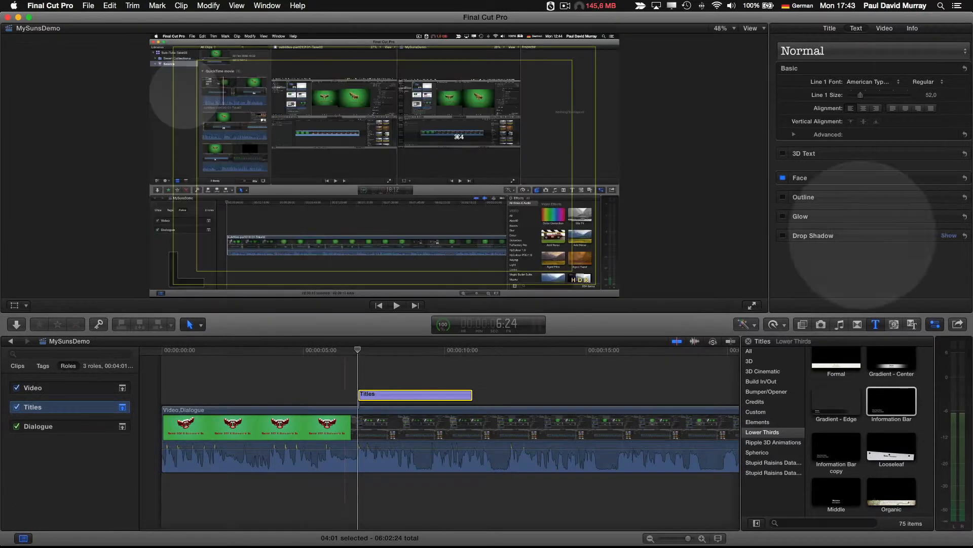
Step: Inspect the Information Bar title's info and the roles and subroles available for it
left_click(912, 29)
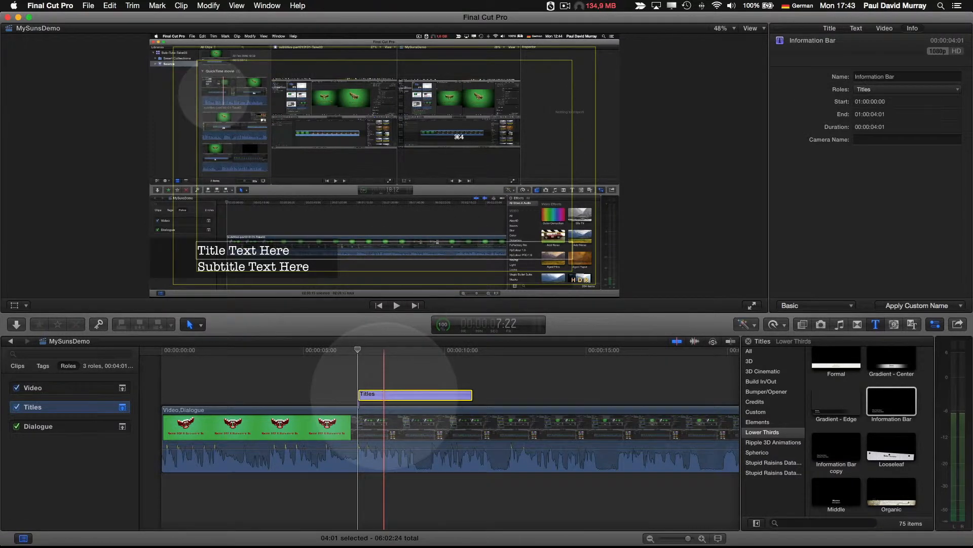
left_click(900, 90)
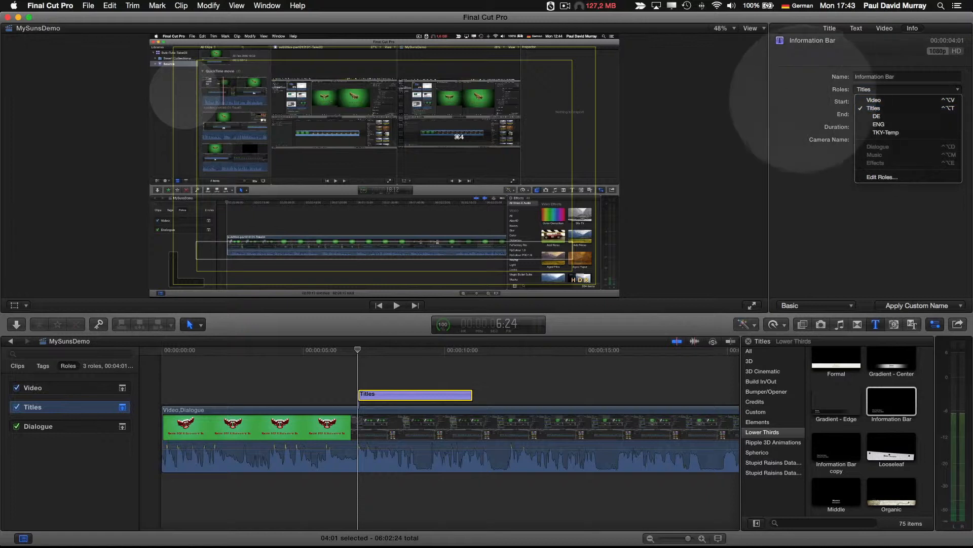
left_click(830, 136)
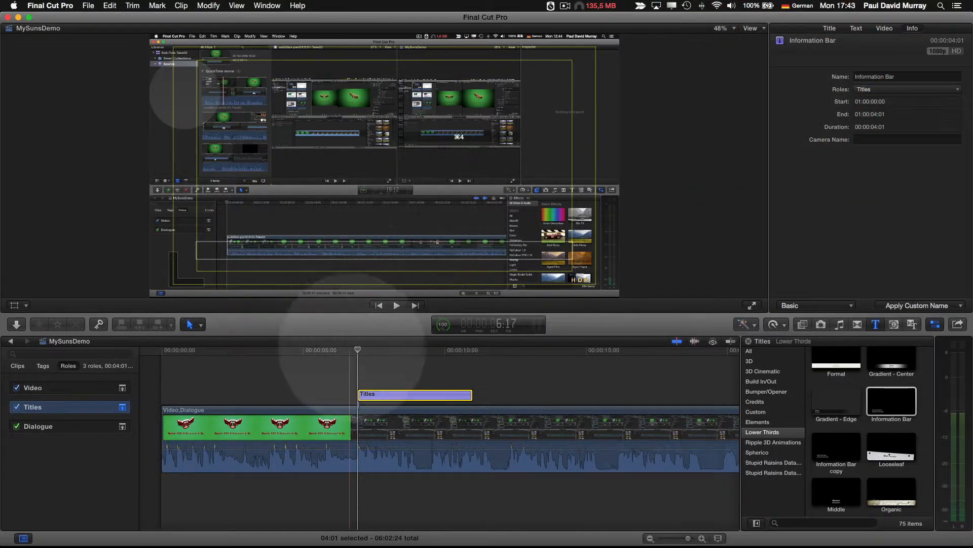
Step: Place the playhead at 7:17 within the title clip and show the title's published parameters
left_click(378, 350)
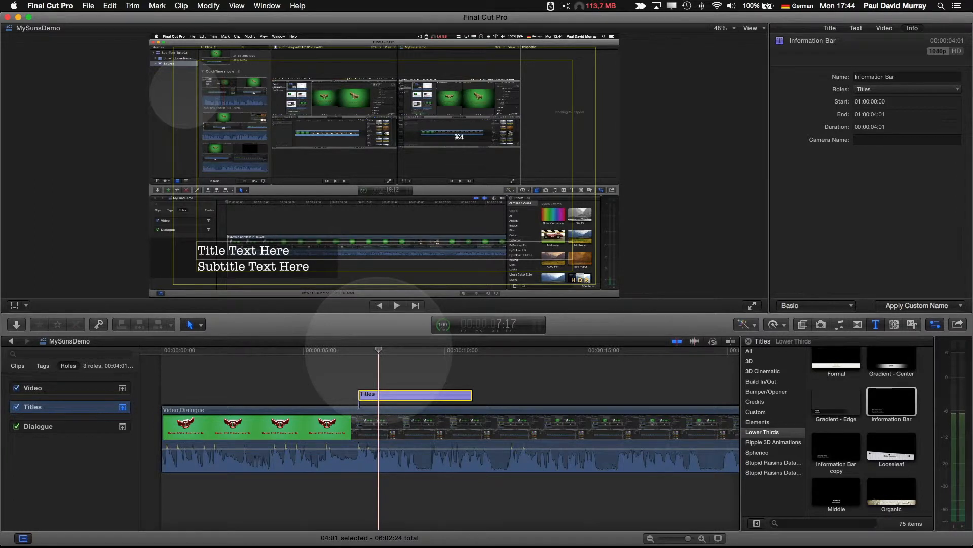
scroll(378, 349, "right", 5)
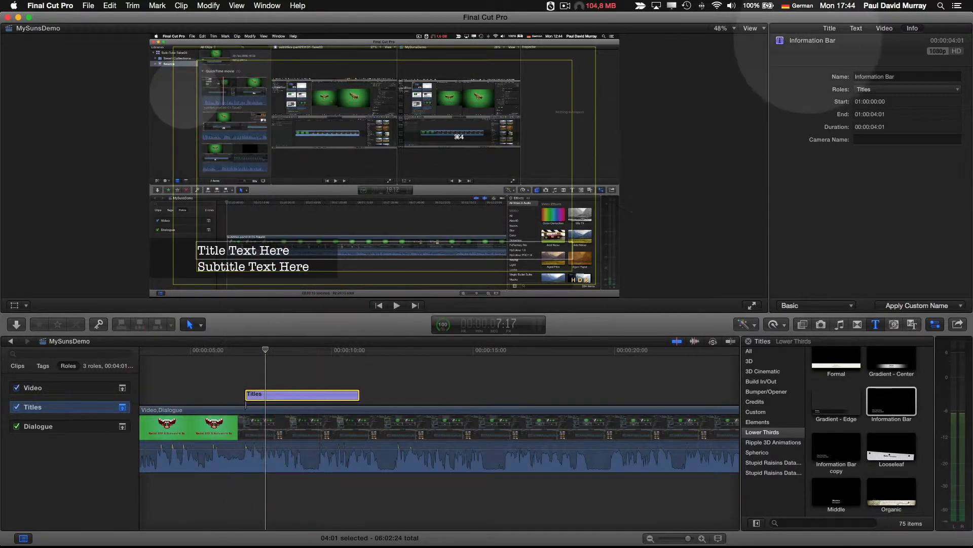
left_click(830, 28)
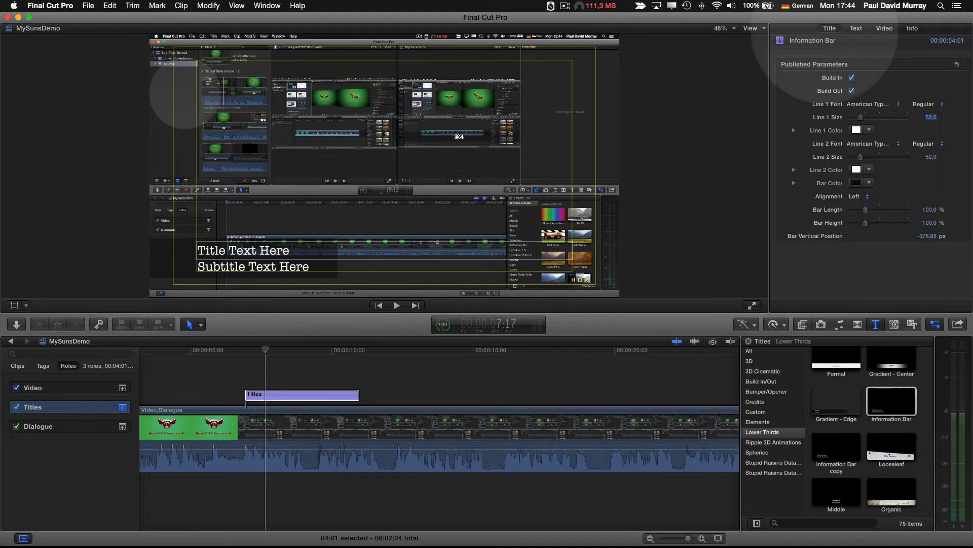
Step: Replace "Title Text Here" with random placeholder characters beginning "siühjüirjti hij", trimmed to fill two lines
double_click(254, 249)
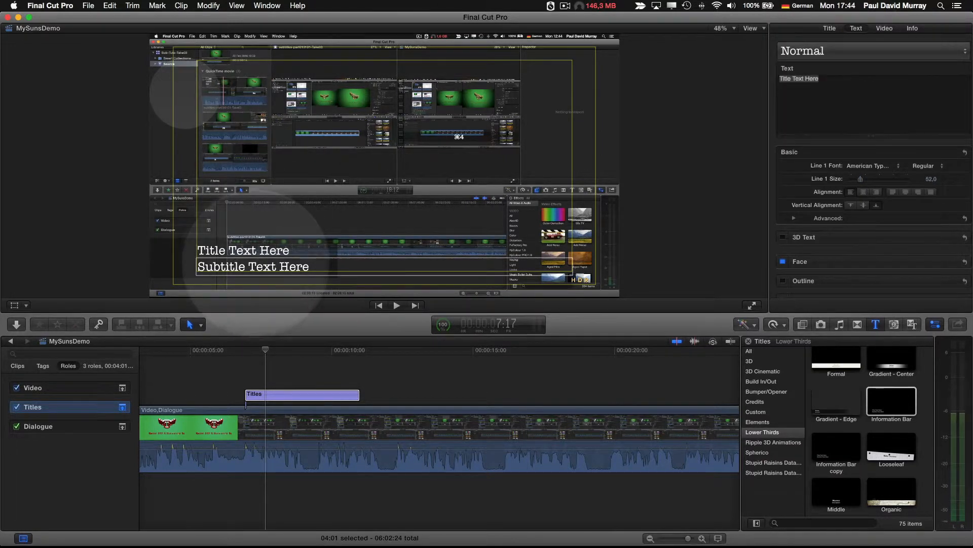
left_click(246, 246)
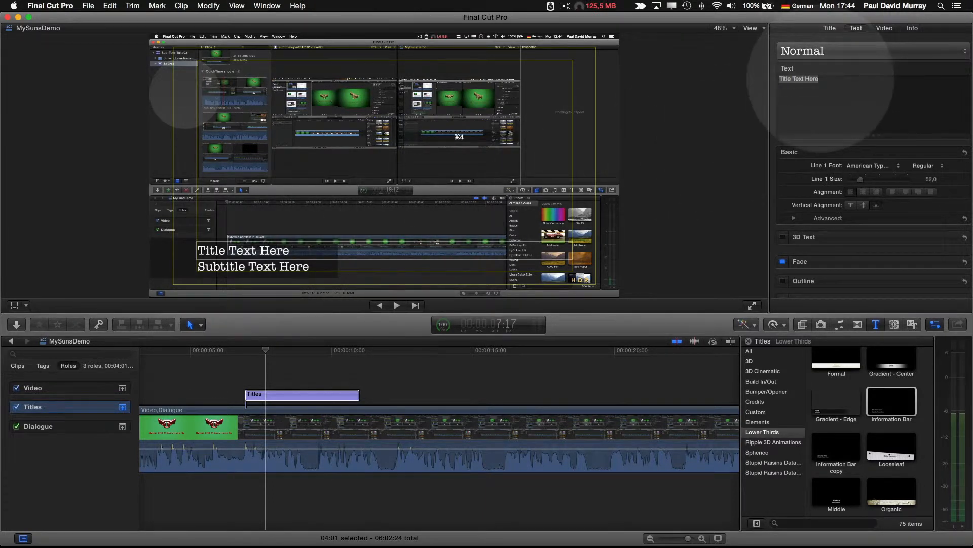
key("super+a")
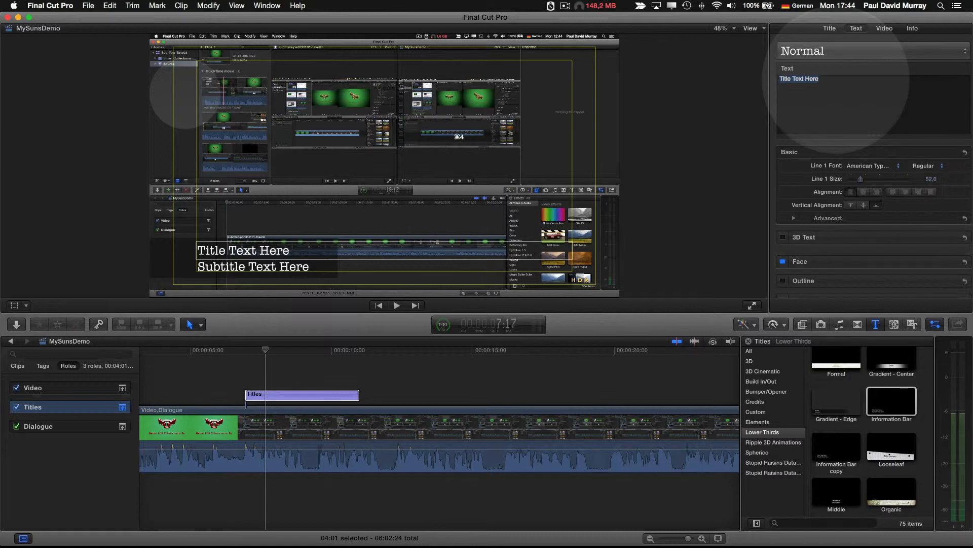
type("siühjüirjti hij ihsrjhij irjhij rsihj irijhi")
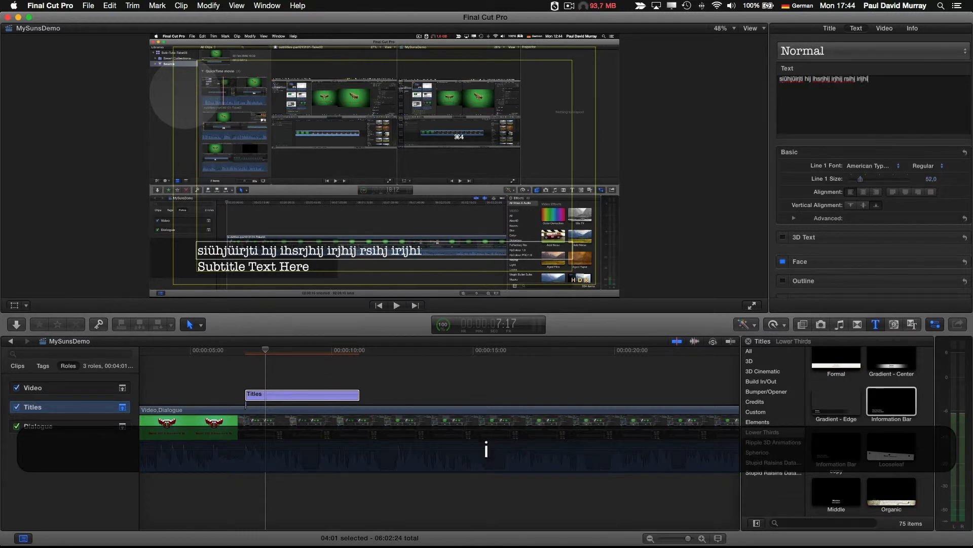
type("isrjhisrjhiürj hijisrhjijhü sjhij")
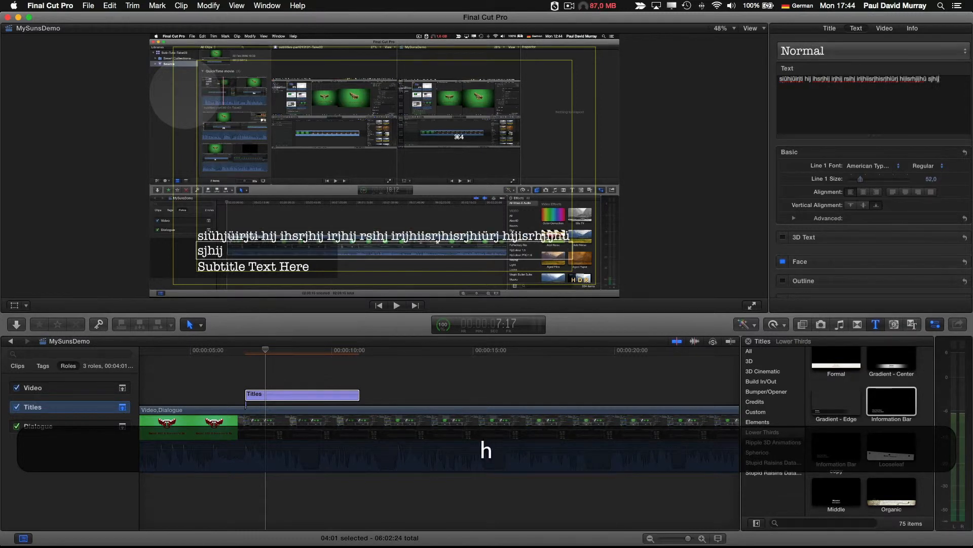
type("hirsjhijirsjh iijihjijsrhj i sirh j")
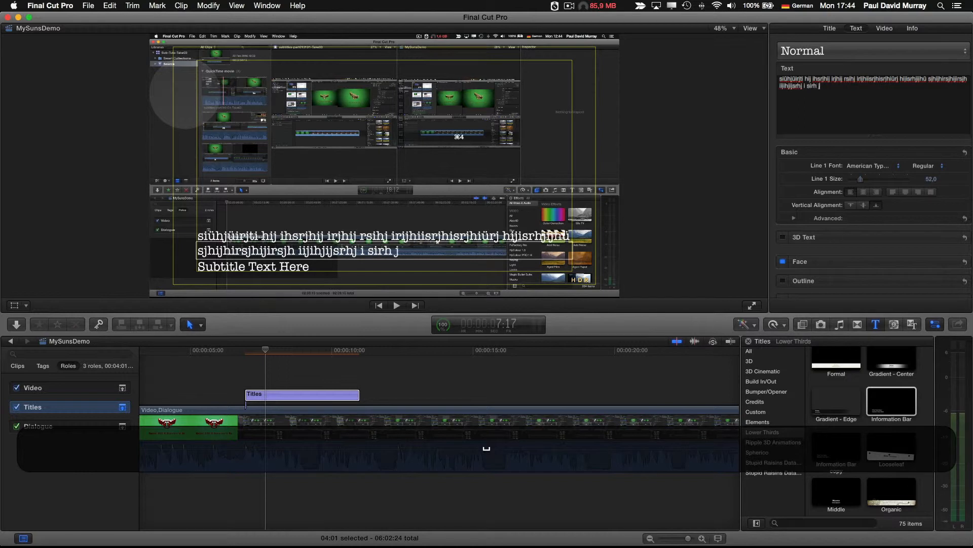
type("irjshi srihirihirjshiisrhjrjrsihjsrj")
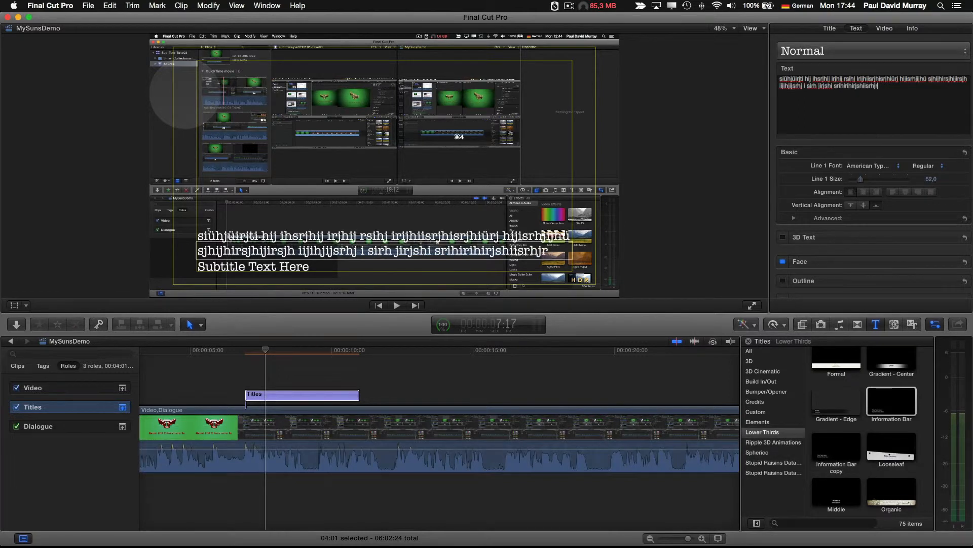
key("BackSpace")
key("BackSpace")
key("BackSpace")
key("BackSpace")
key("BackSpace")
key("BackSpace")
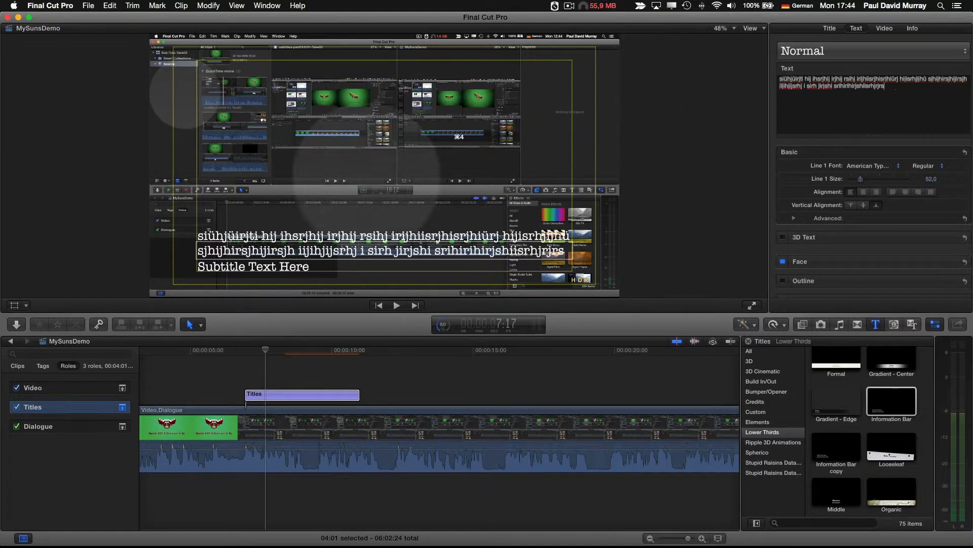
Step: Delete the whole "Subtitle Text Here" line from the title
left_click(276, 267)
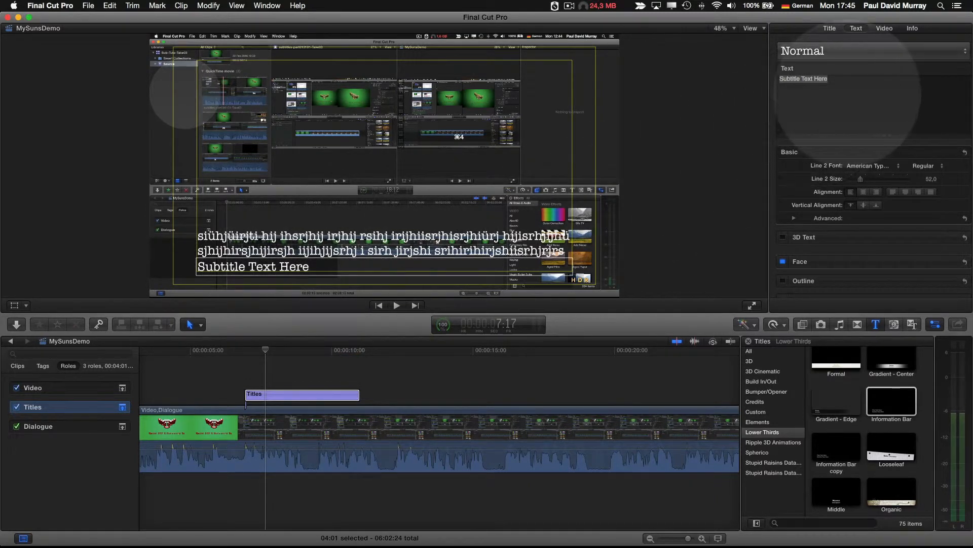
key("super+a")
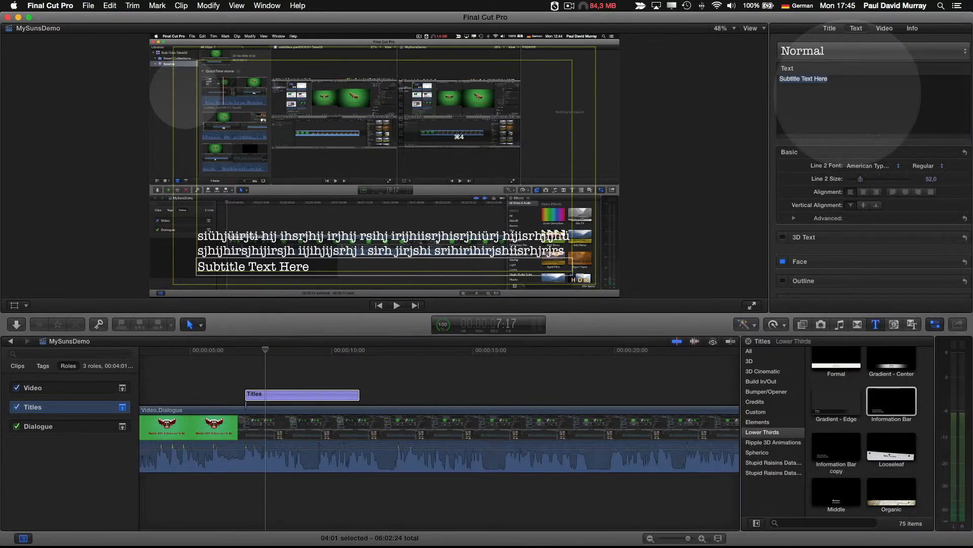
key("BackSpace")
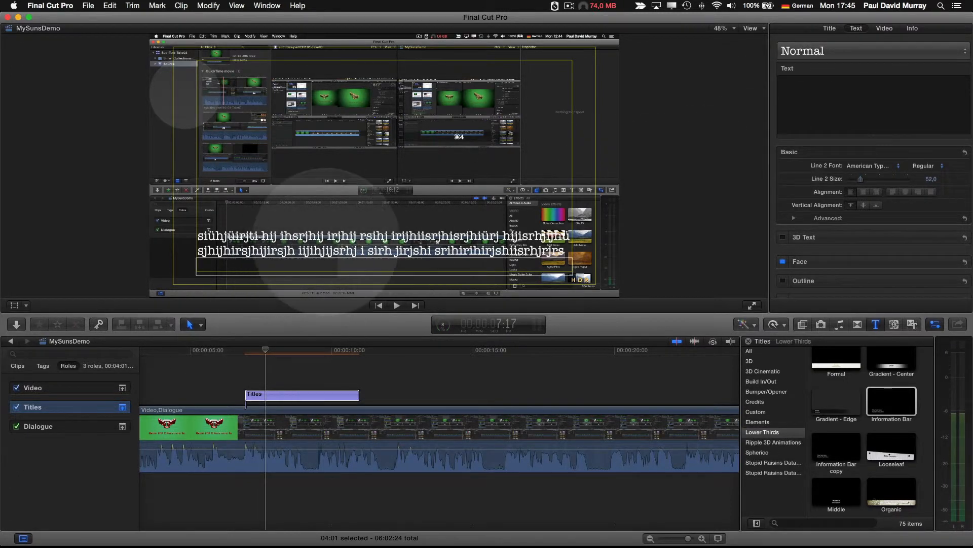
Step: Select the remaining two-line title text and change its Line 1 font to Arial
left_click(320, 231)
left_click(305, 232)
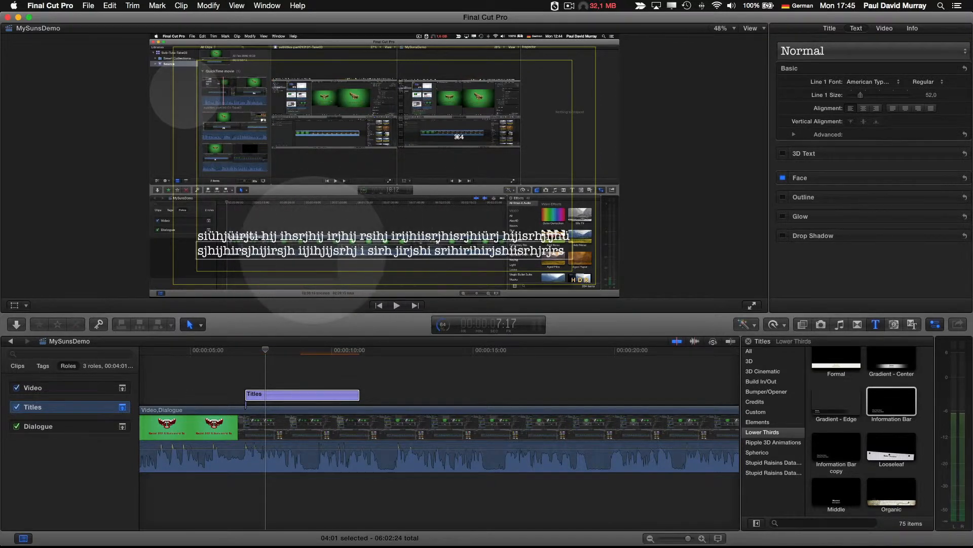
left_click(314, 242)
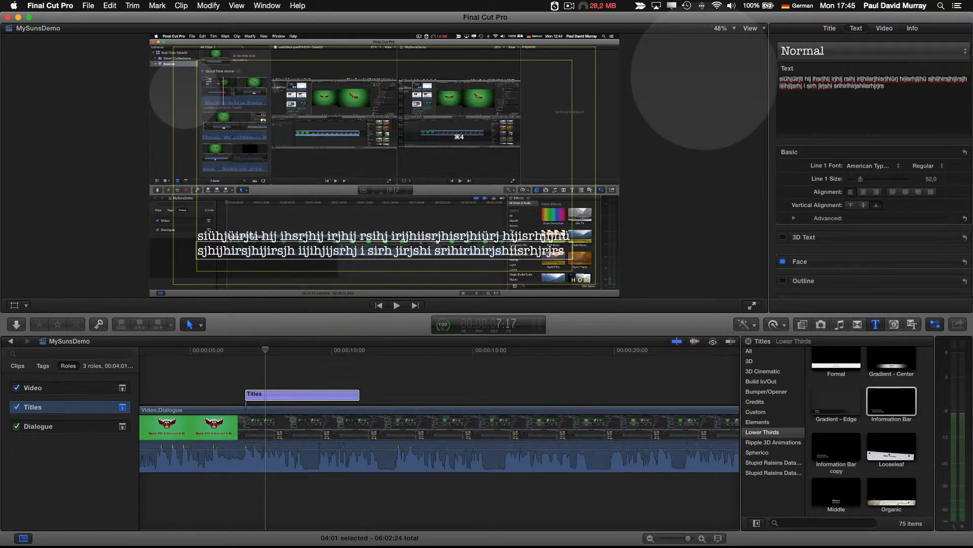
left_click(829, 29)
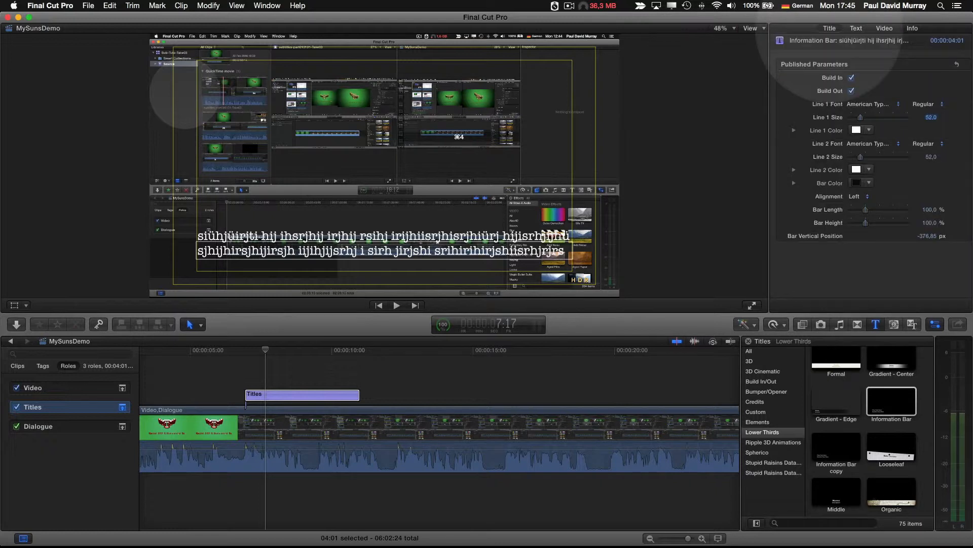
left_click(872, 104)
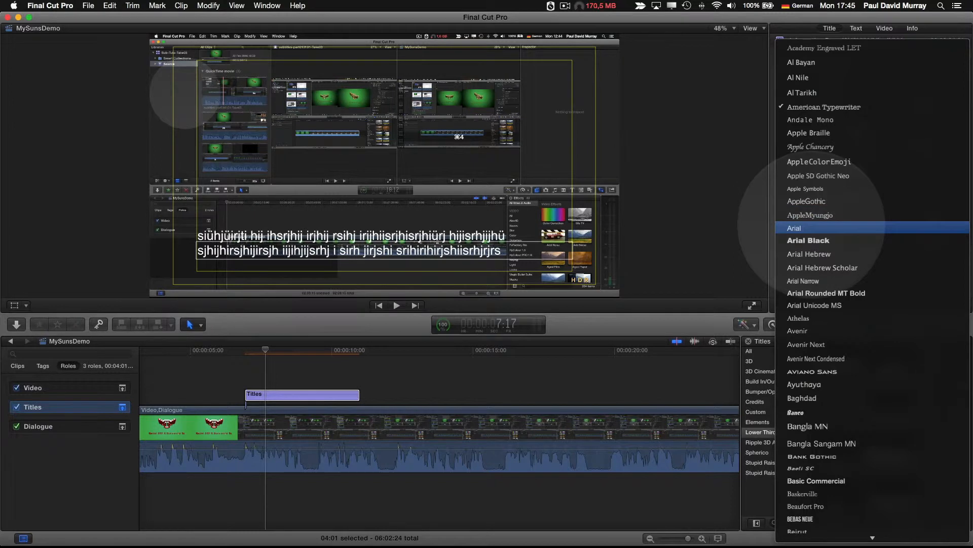
left_click(856, 228)
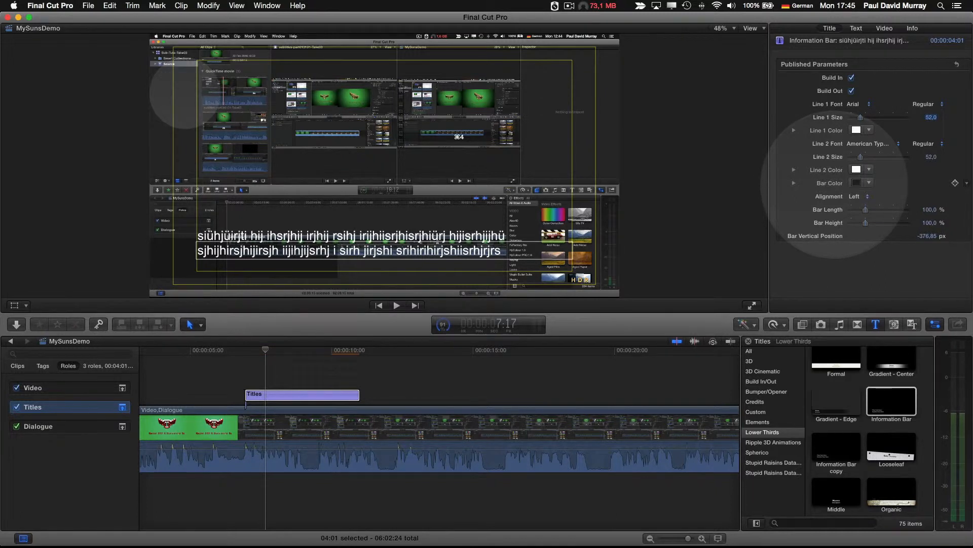
Step: Color the title's bar red and lengthen it to 253.32 % so it spans the frame
left_click(857, 183)
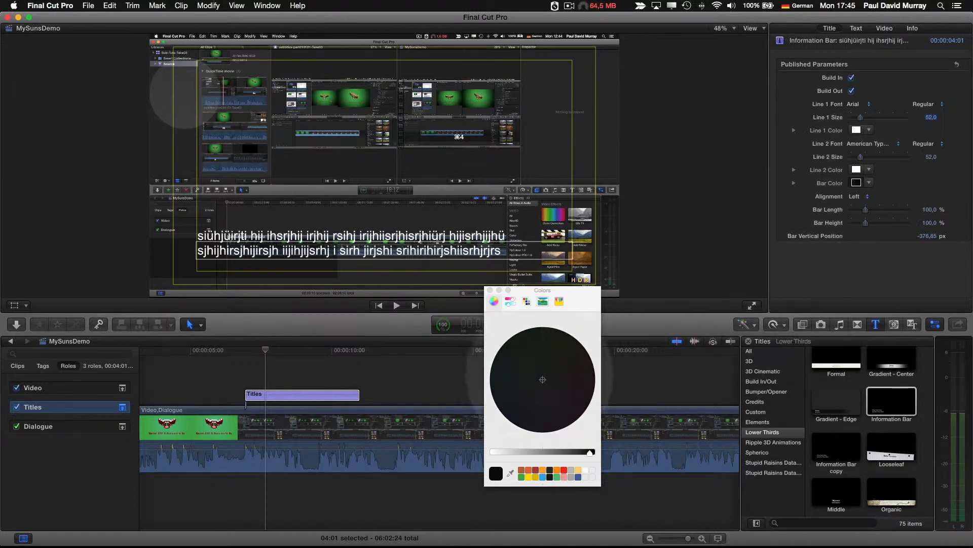
left_click(564, 470)
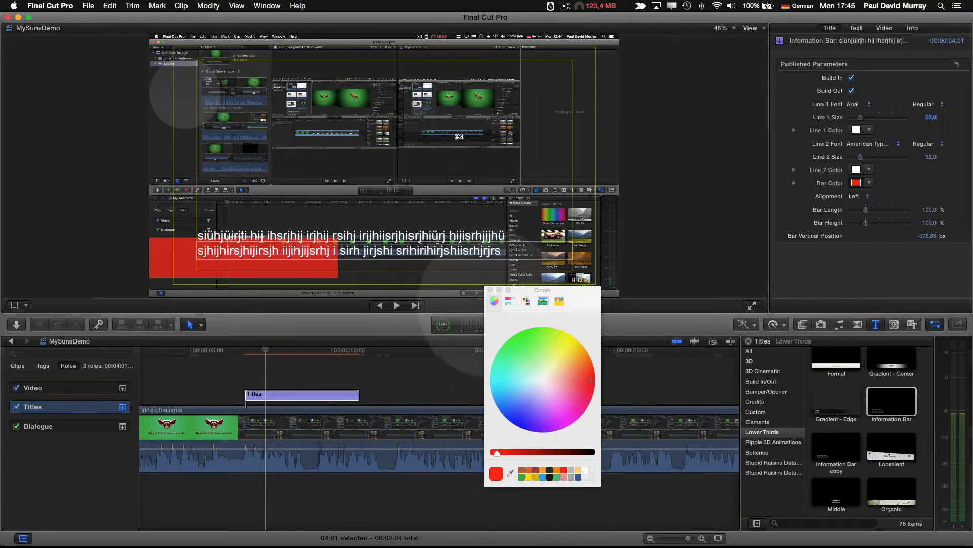
left_click(490, 290)
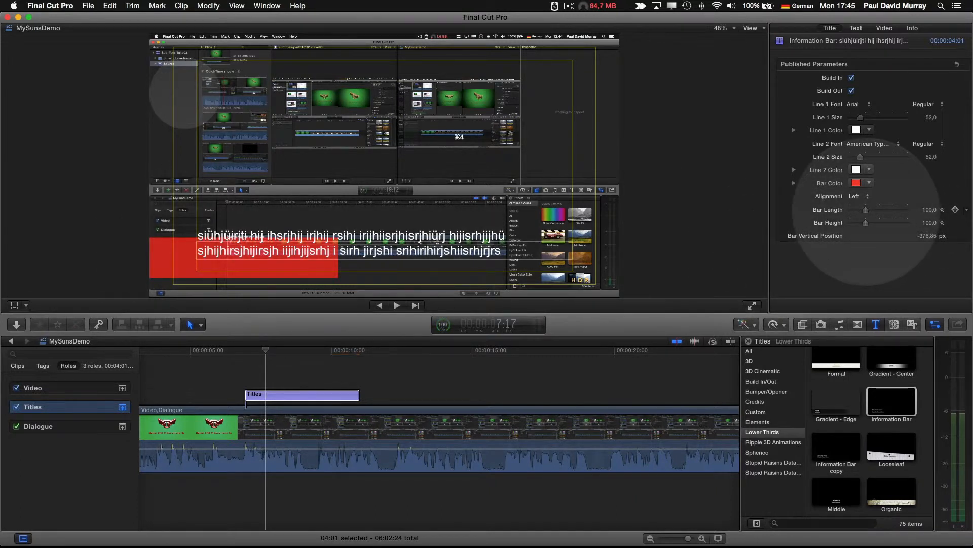
left_click_drag(866, 209, 887, 211)
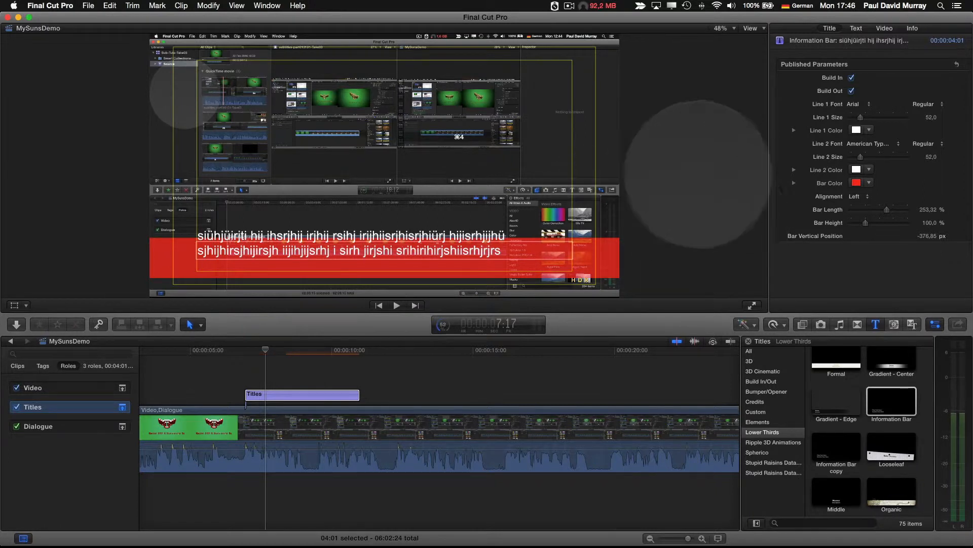
Step: Center-align the title text and set its baseline to -63 so both lines sit on the red bar
left_click(856, 28)
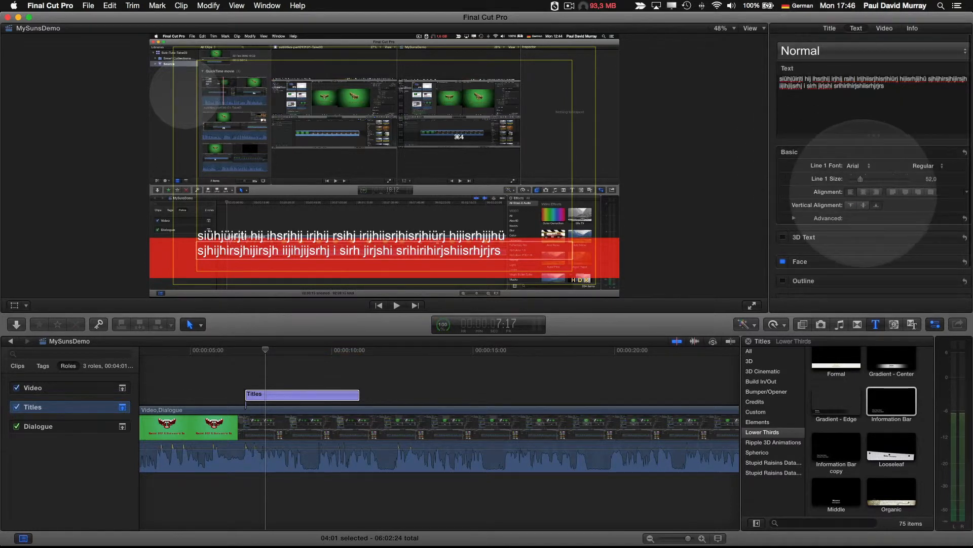
left_click(864, 192)
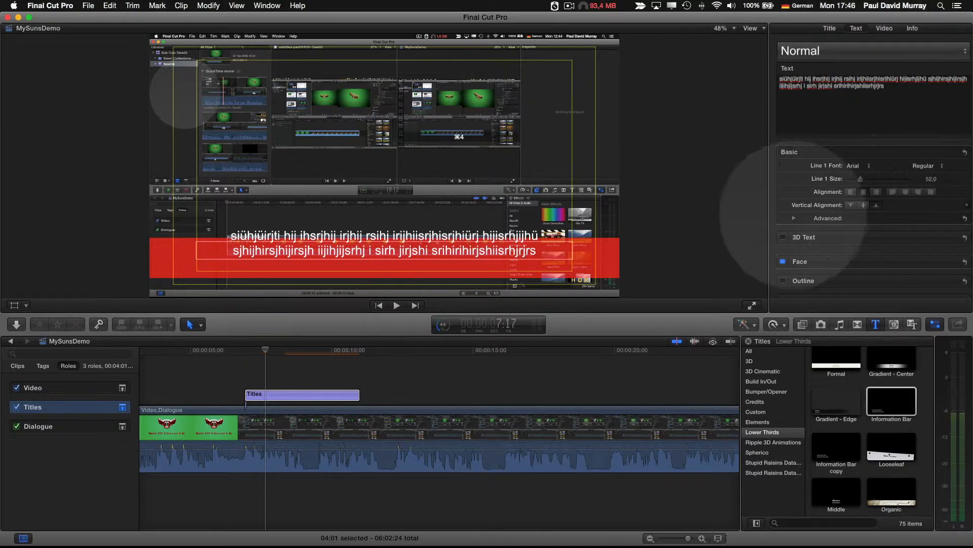
left_click(794, 218)
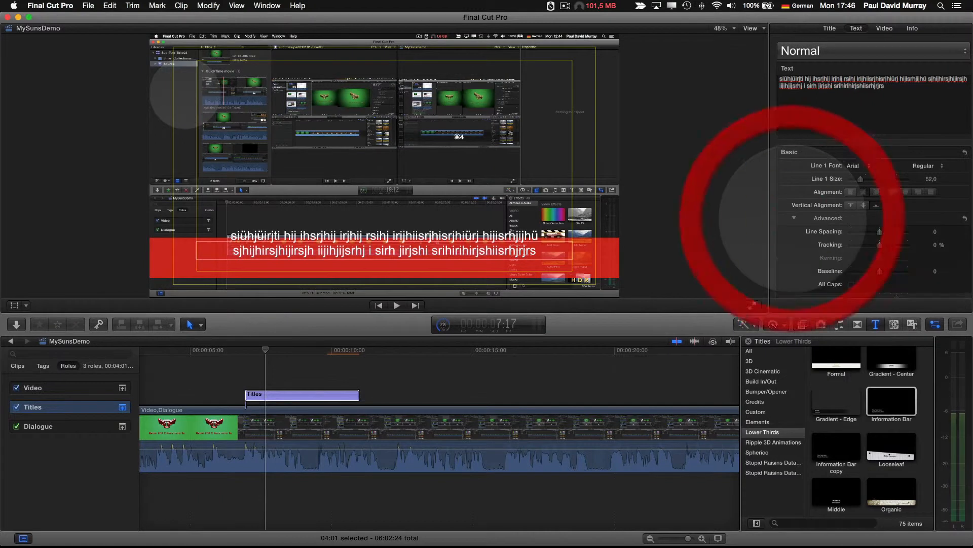
scroll(791, 253, "down", 1)
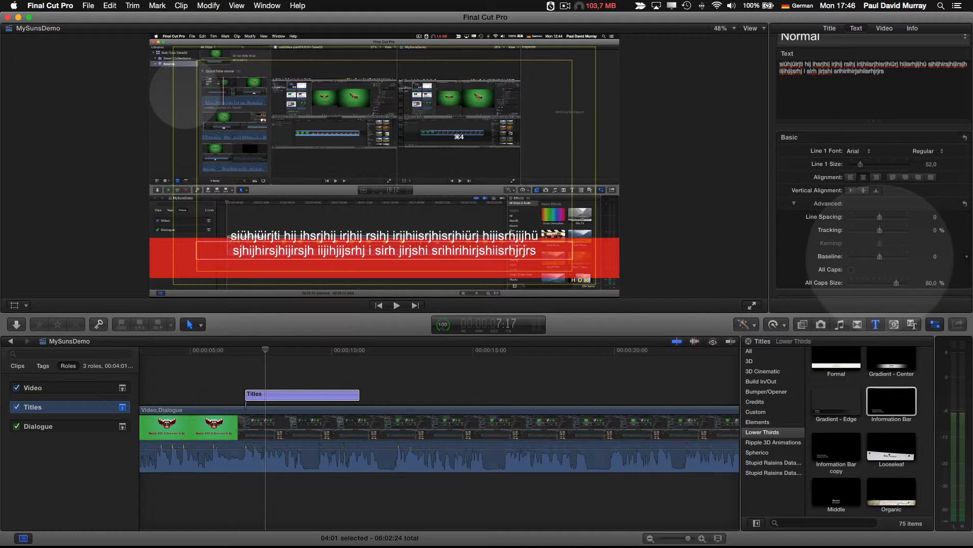
left_click(880, 257)
left_click_drag(880, 257, 862, 256)
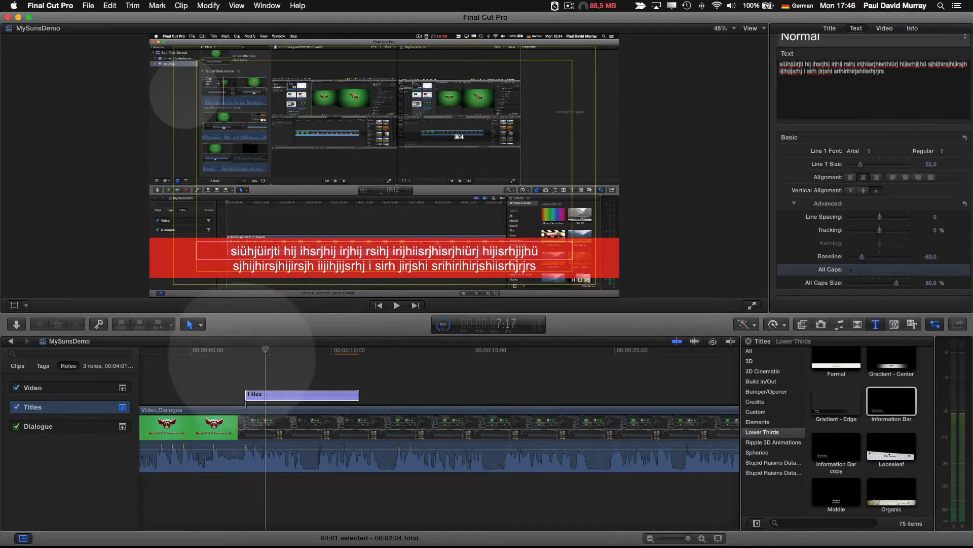
Step: Play the title clip from 7:05 to where the spoken phrase ends, and trim its end there for a 2:10 duration
left_click(253, 394)
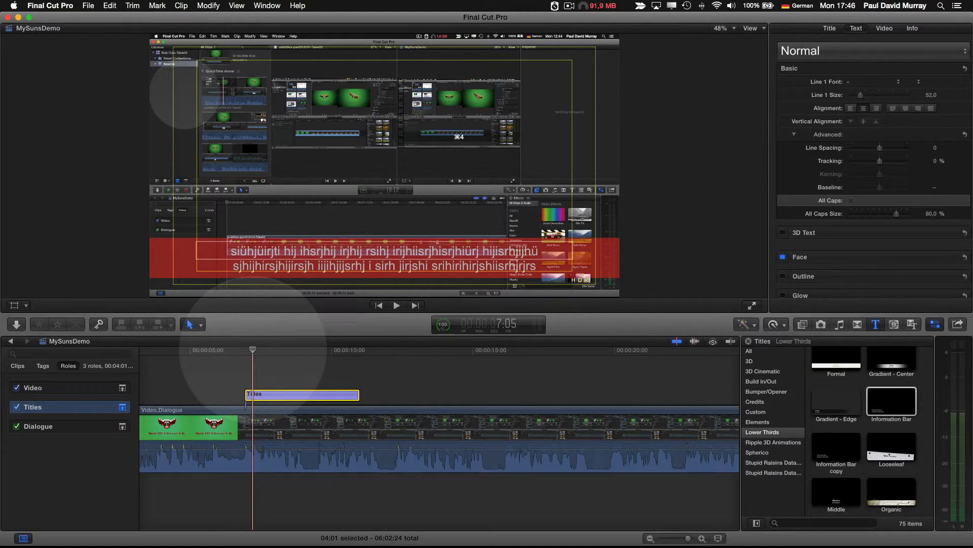
key("space")
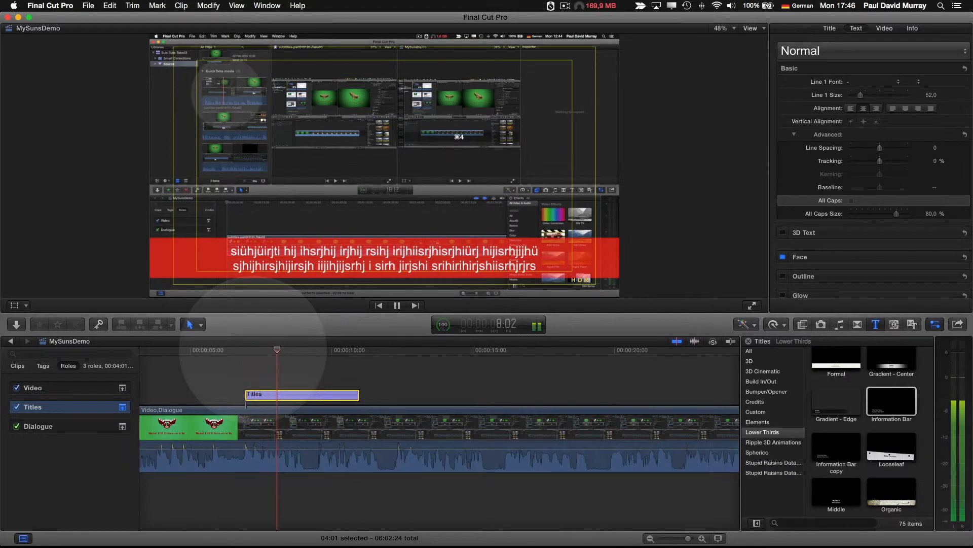
key("space")
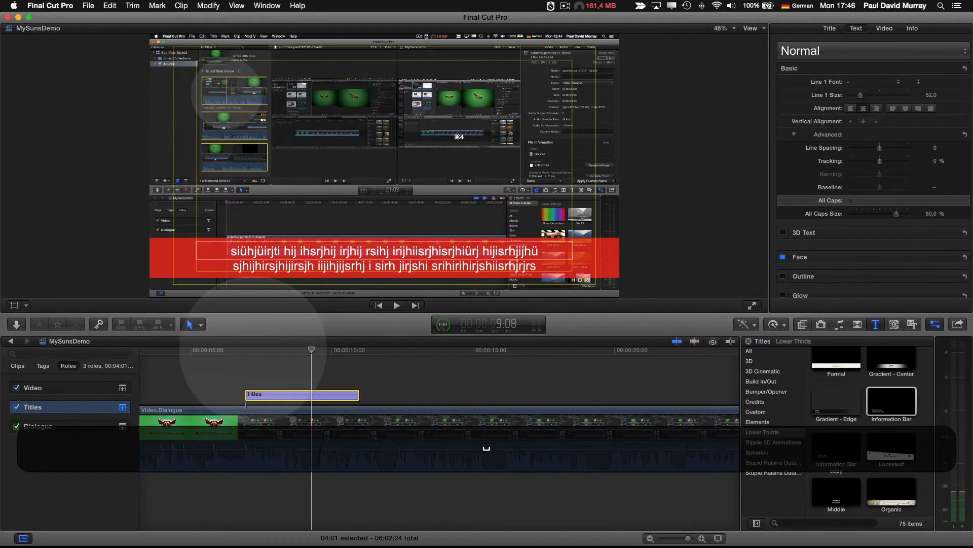
left_click_drag(356, 395, 312, 394)
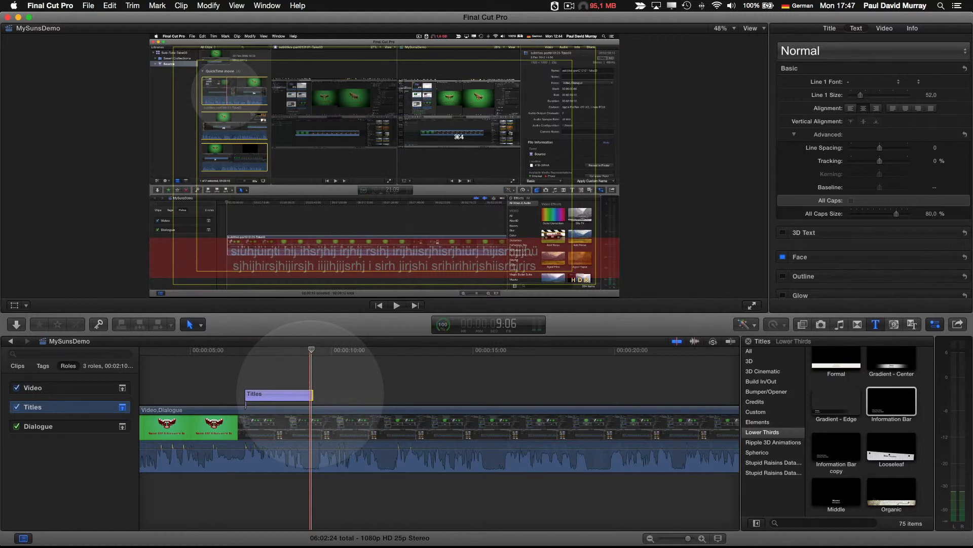
Step: Find the start of the next phrase at 9:13 and paste a copy of the title clip there
key("space")
key("space")
key("Left")
key("Left")
key("Left")
key("Left")
key("Left")
key("a")
left_click(294, 395)
key("super+c")
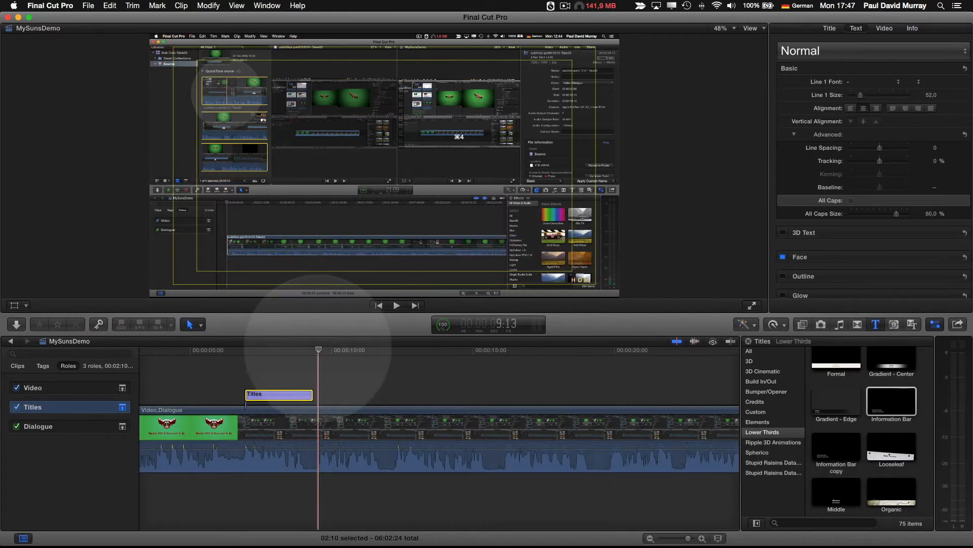
key("super+v")
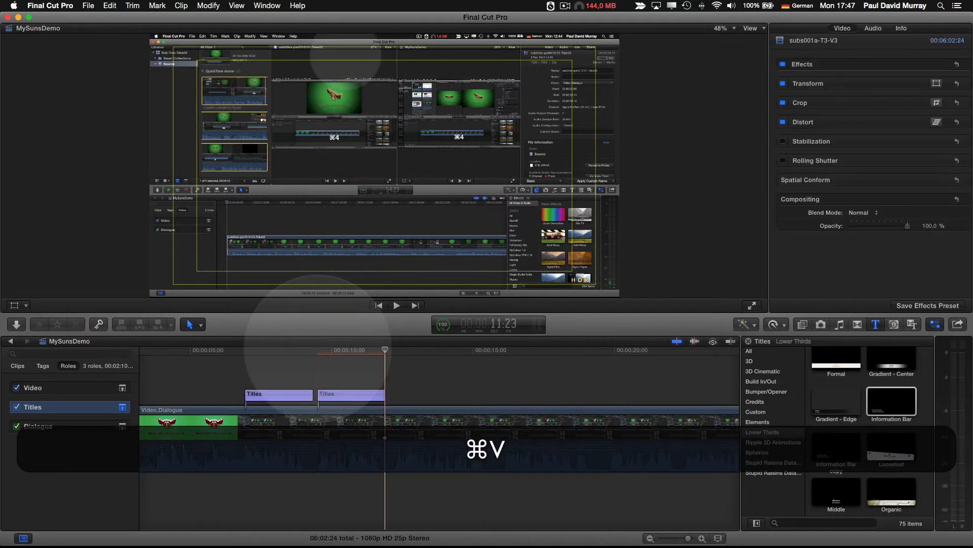
Step: Play the pasted title from 9:19 to check it against the dialogue, and return to its start
left_click(339, 354)
left_click(339, 395)
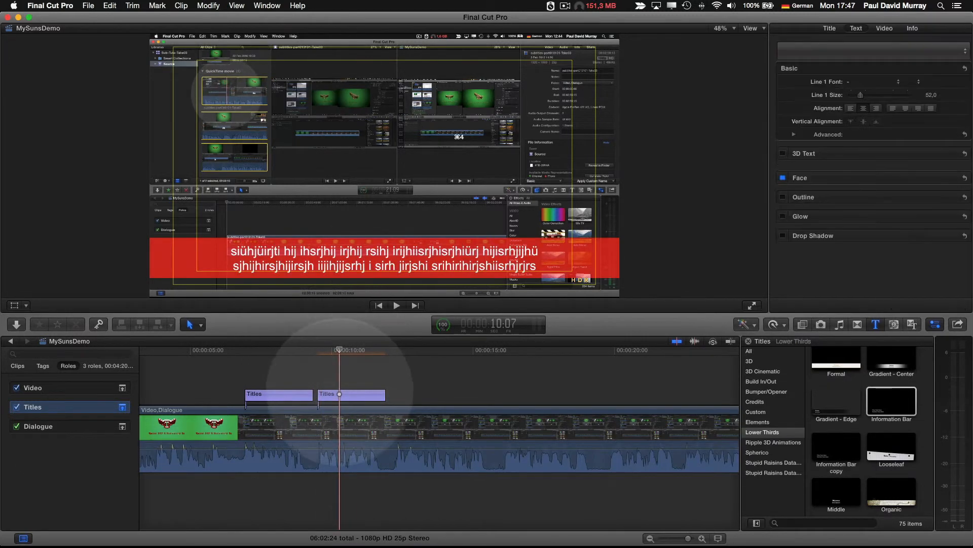
left_click(325, 351)
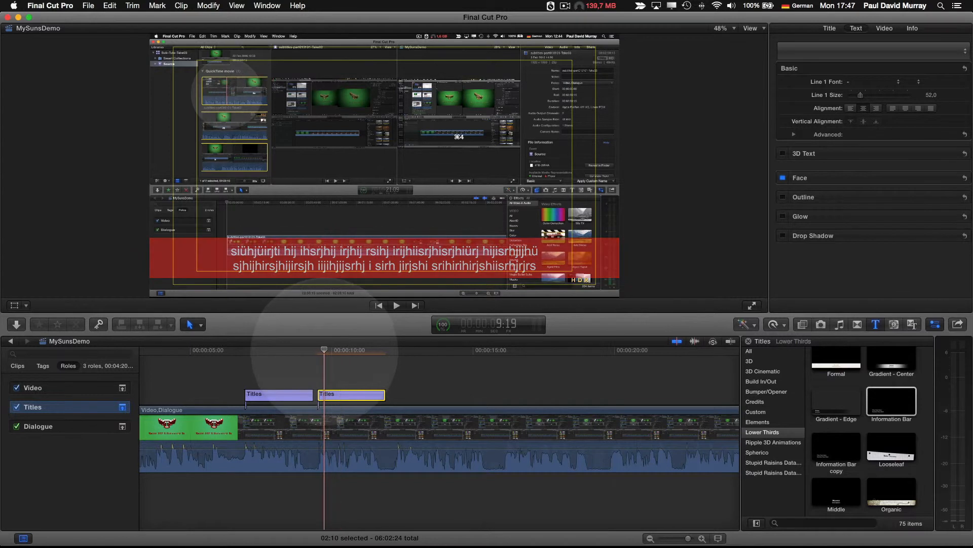
key("space")
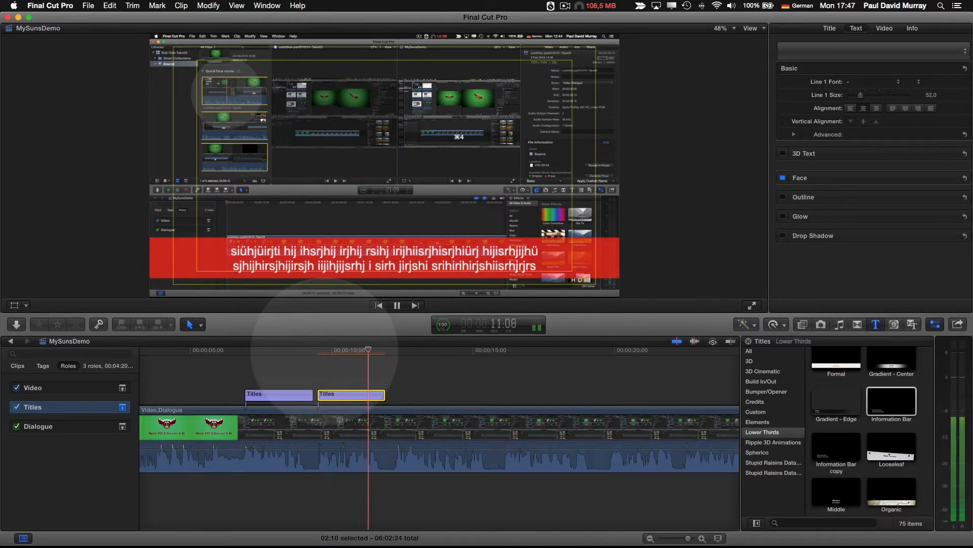
key("Up")
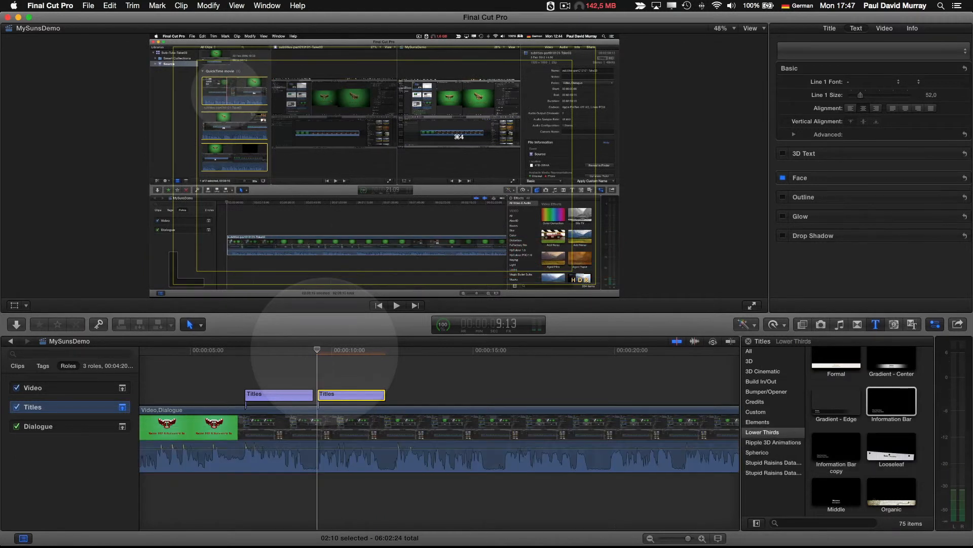
Step: Replace the second title's text with two lines of random placeholder characters beginning "mtohiitrhmidrmhiimjimiomn diniribn"
left_click(339, 351)
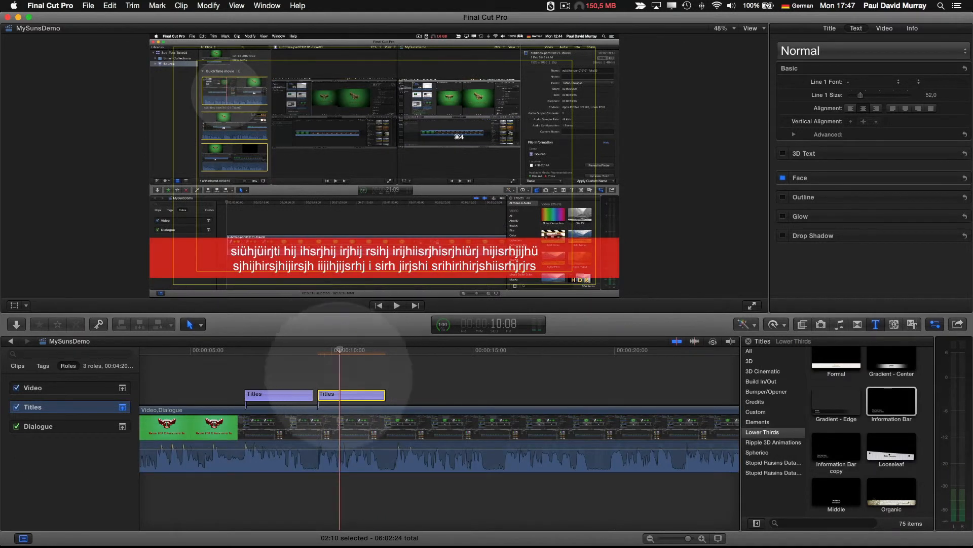
left_click(341, 394)
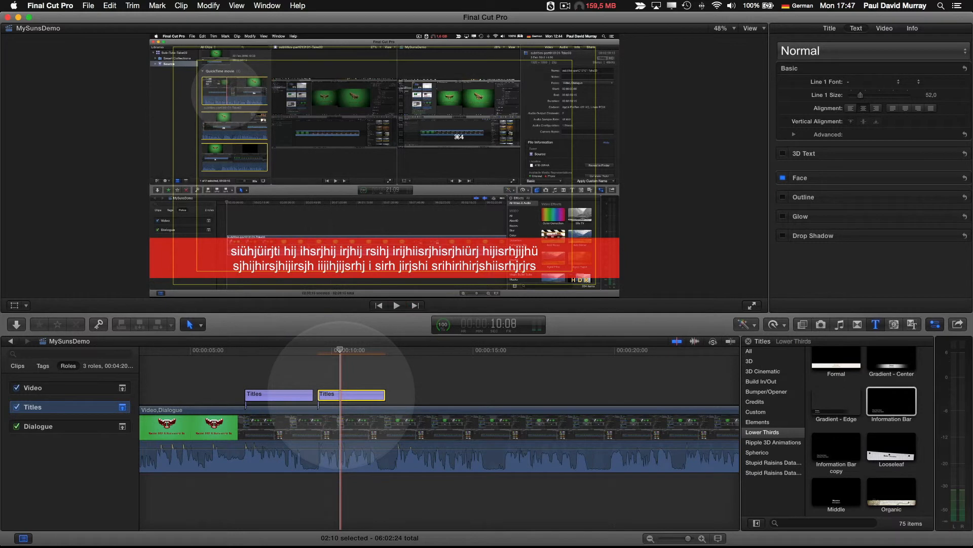
left_click(409, 251)
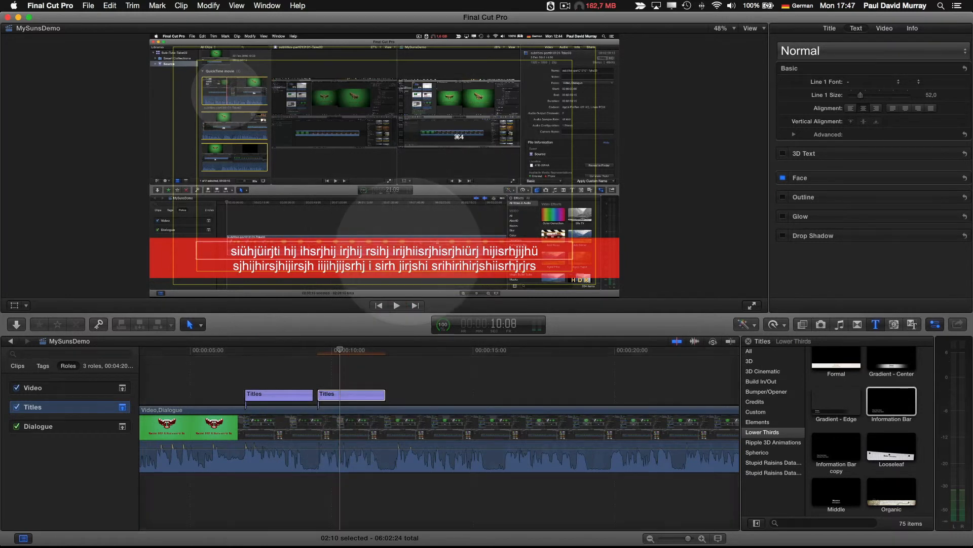
double_click(409, 251)
key("super+a")
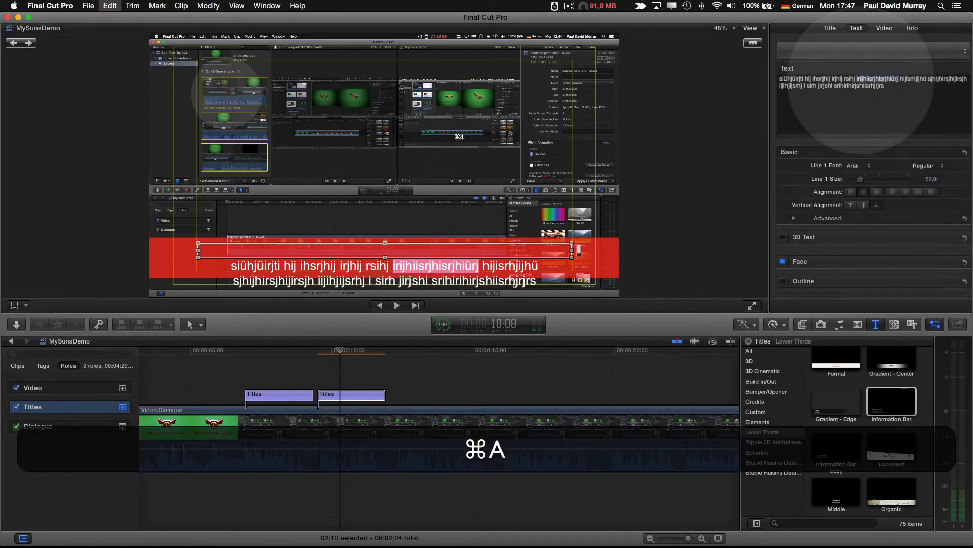
key("super+a")
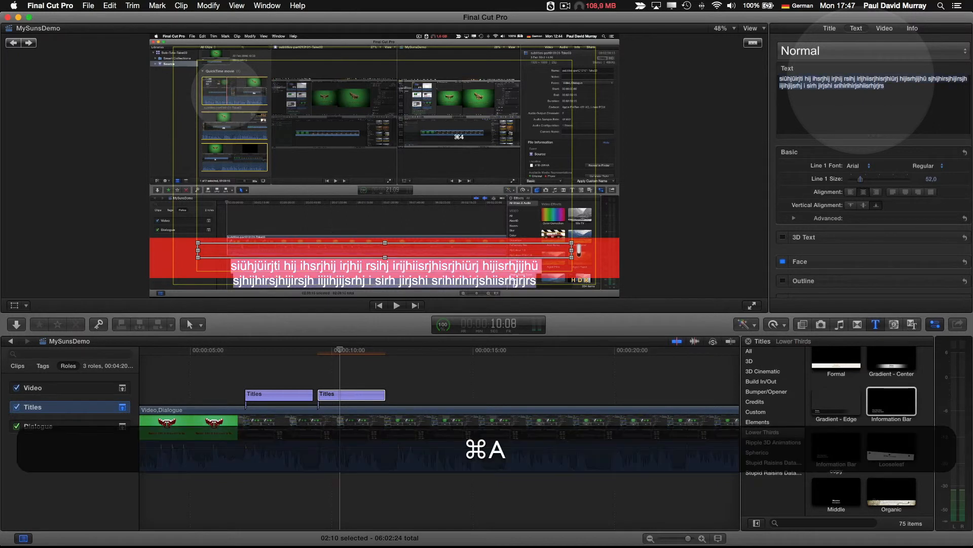
type("mtohiitrhmidrmhiimj")
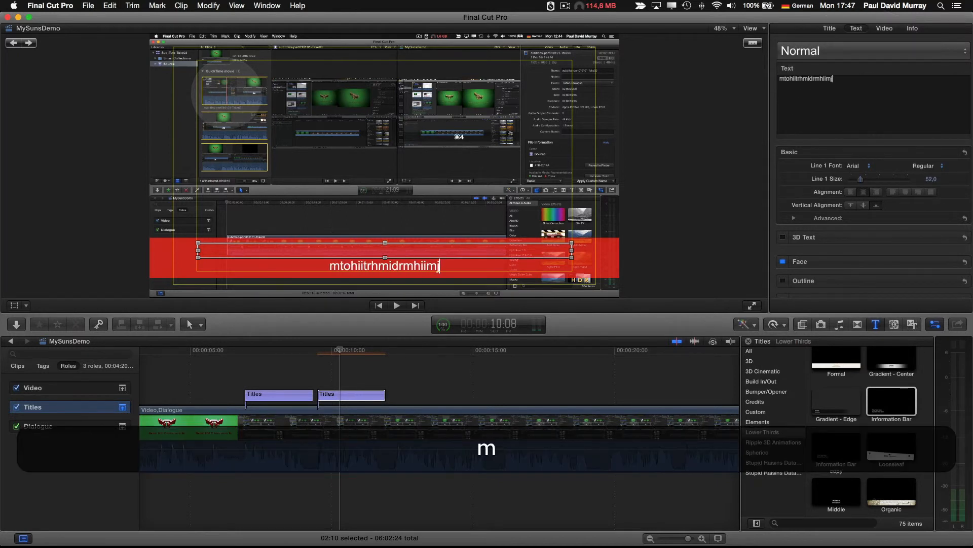
type("imiomn diniribn i nribnis r srnhi")
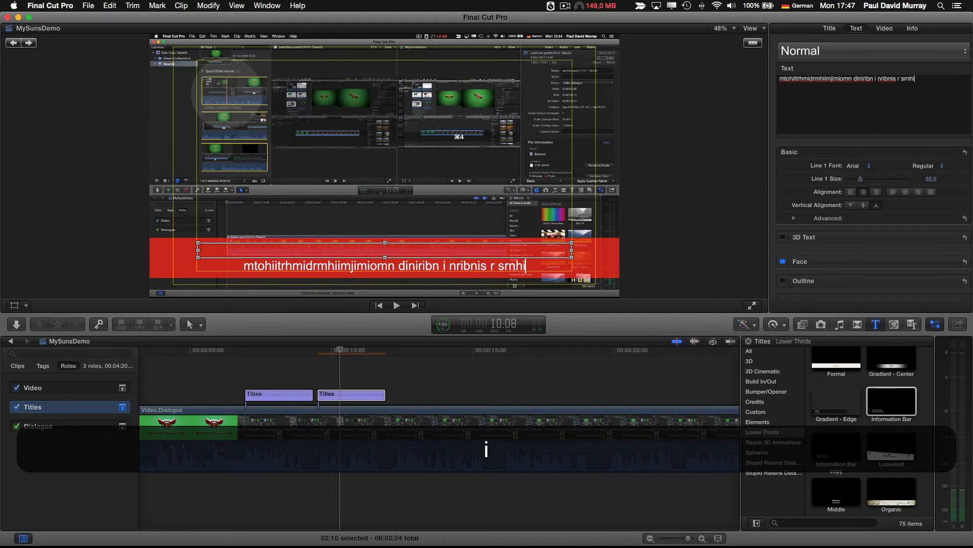
type(" risnihb srinhinrsihisrhirsi hinsrih u")
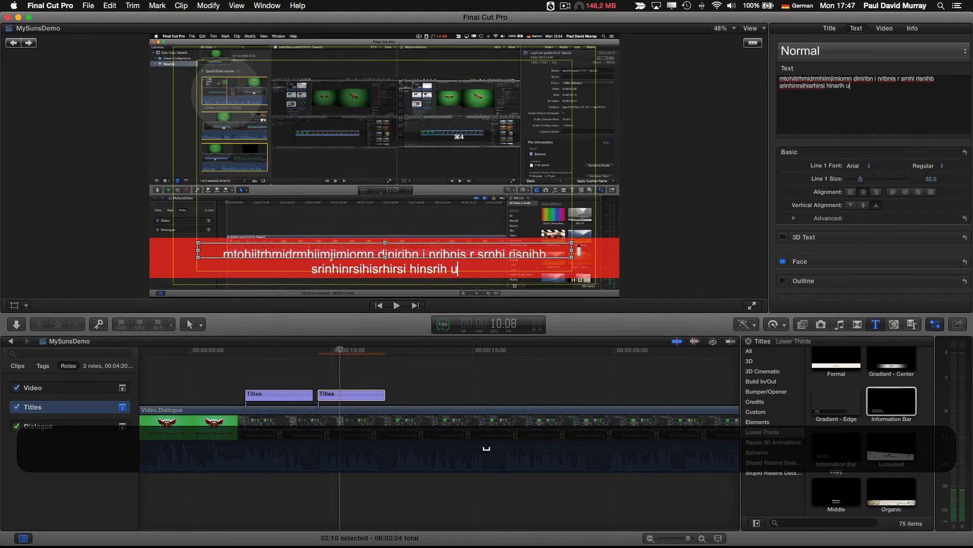
type("inrsu hsnrhiunrhurnhsnh")
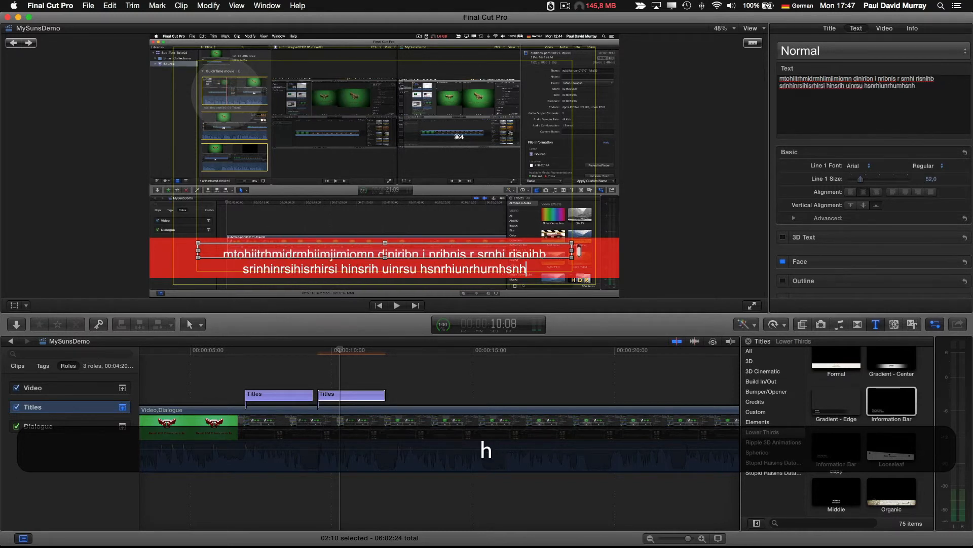
key("Escape")
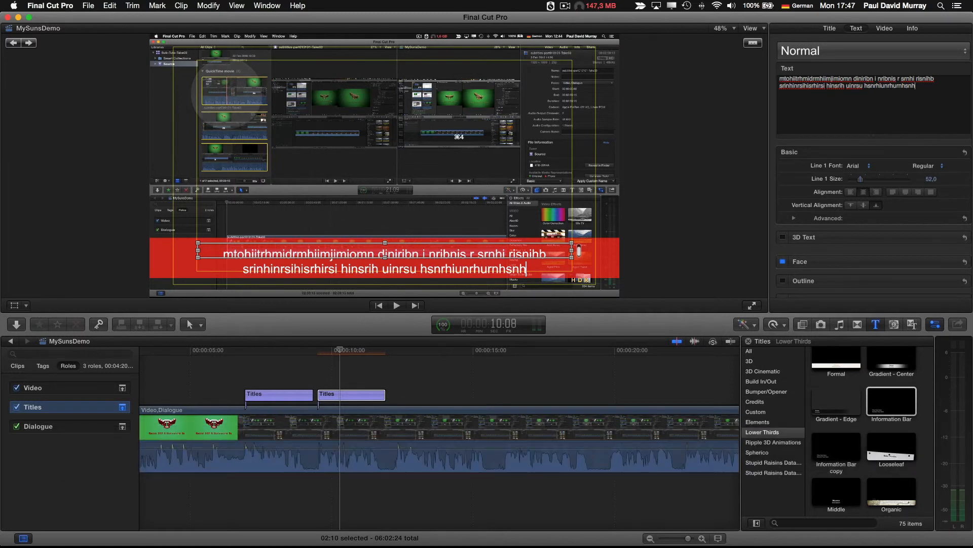
left_click(675, 145)
key("Escape")
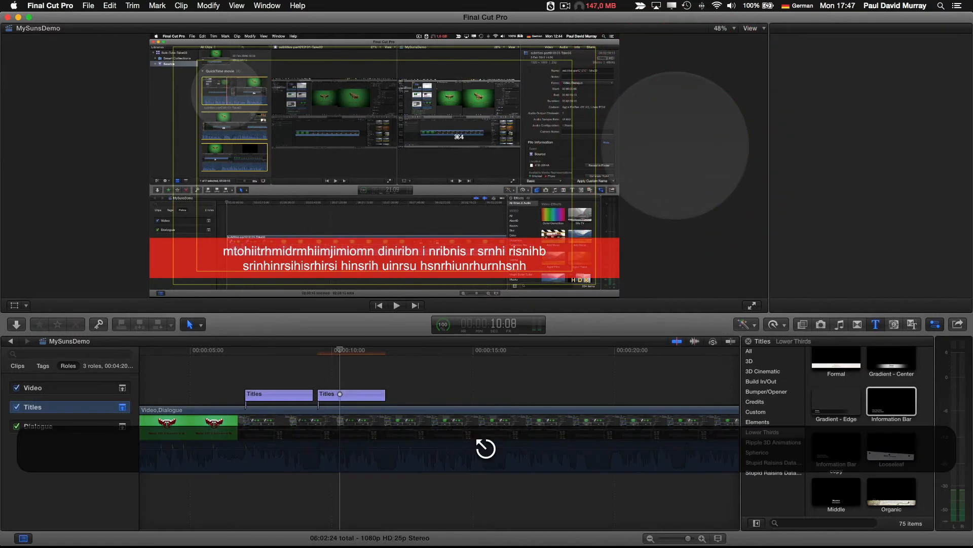
left_click(670, 152)
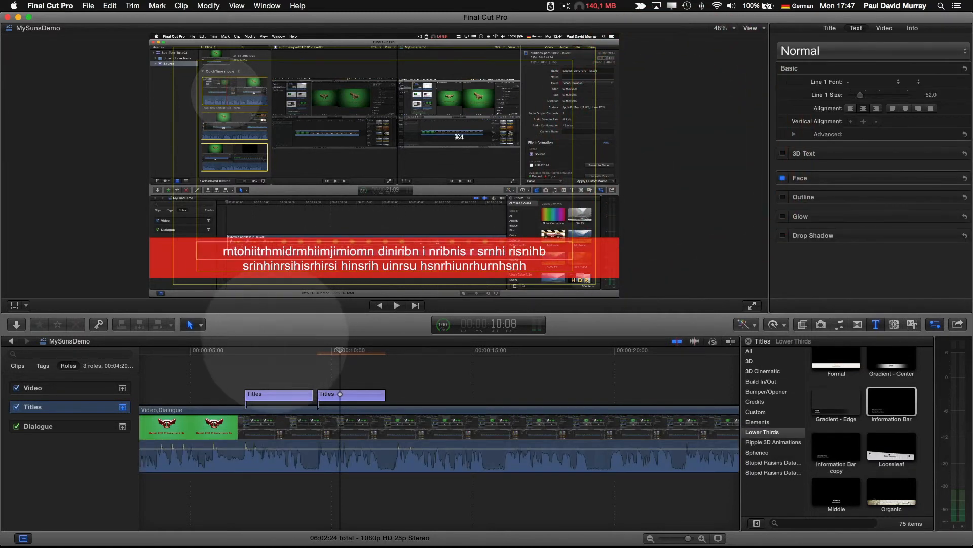
Step: Play the second title from 9:20 and trim its end slightly to match the end of the spoken phrase
left_click(326, 350)
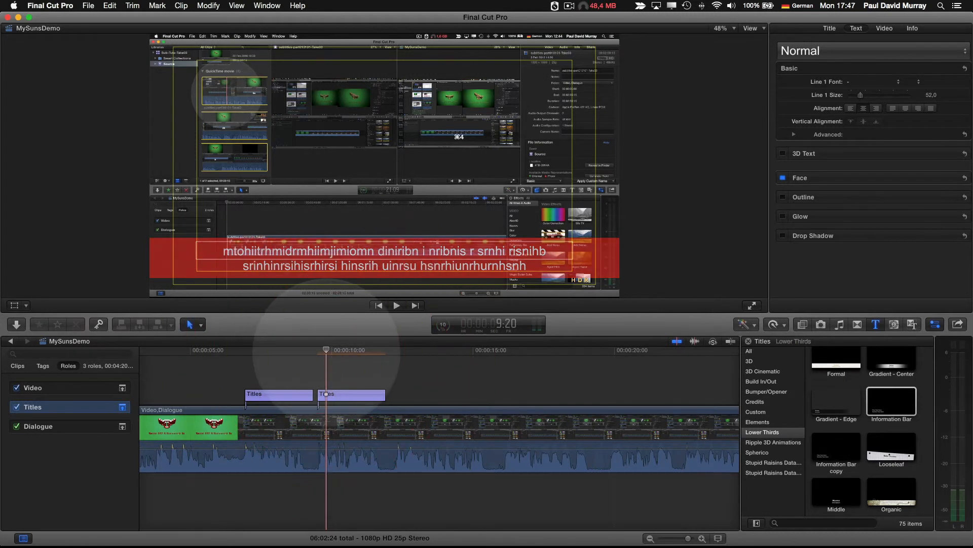
key("space")
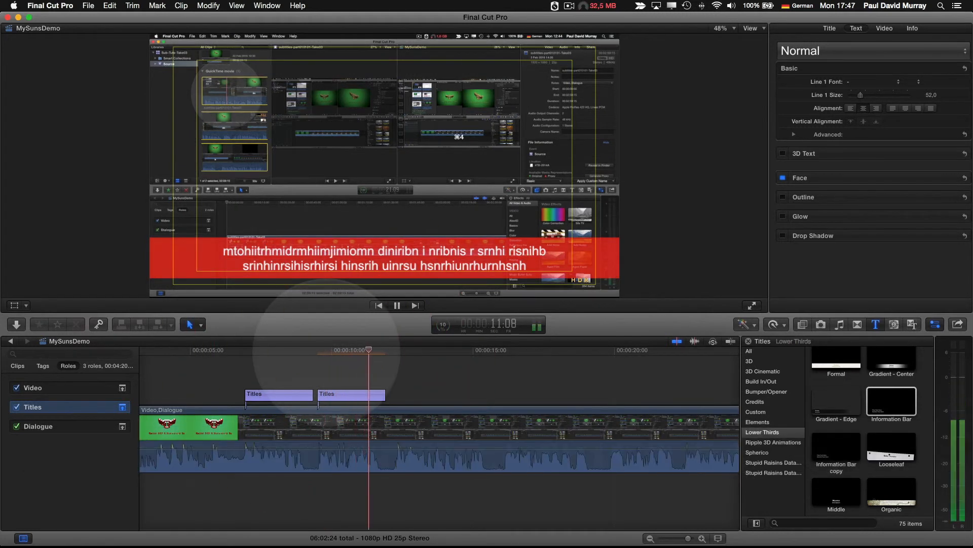
key("space")
left_click_drag(382, 394, 379, 394)
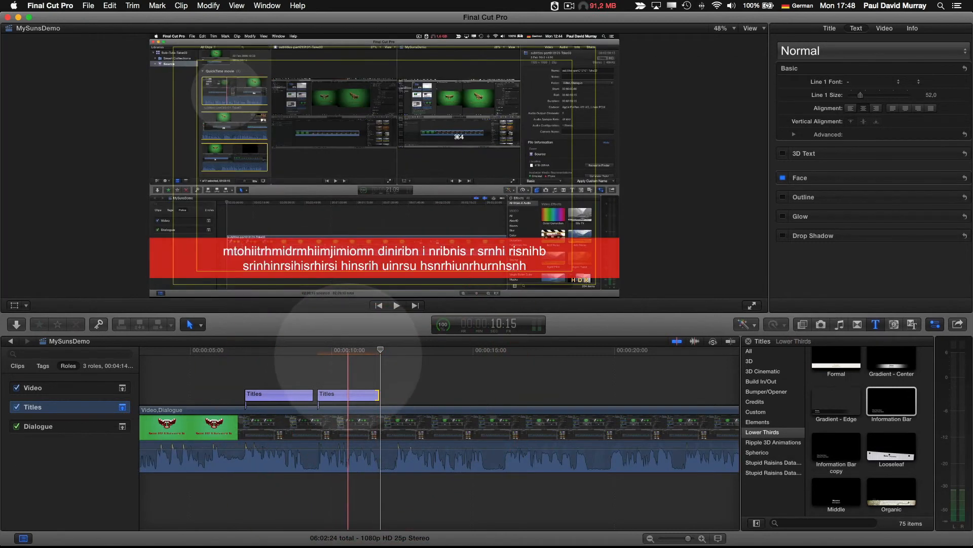
left_click(348, 394)
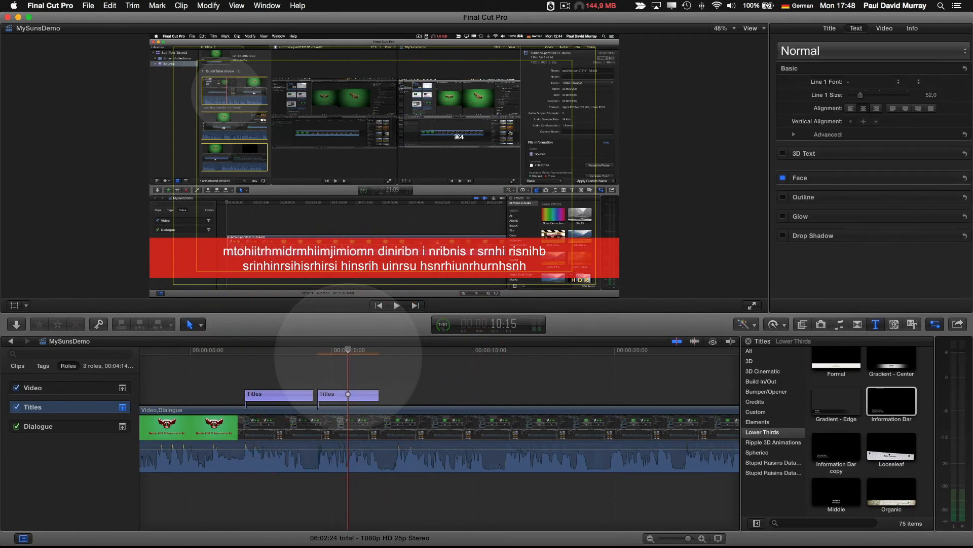